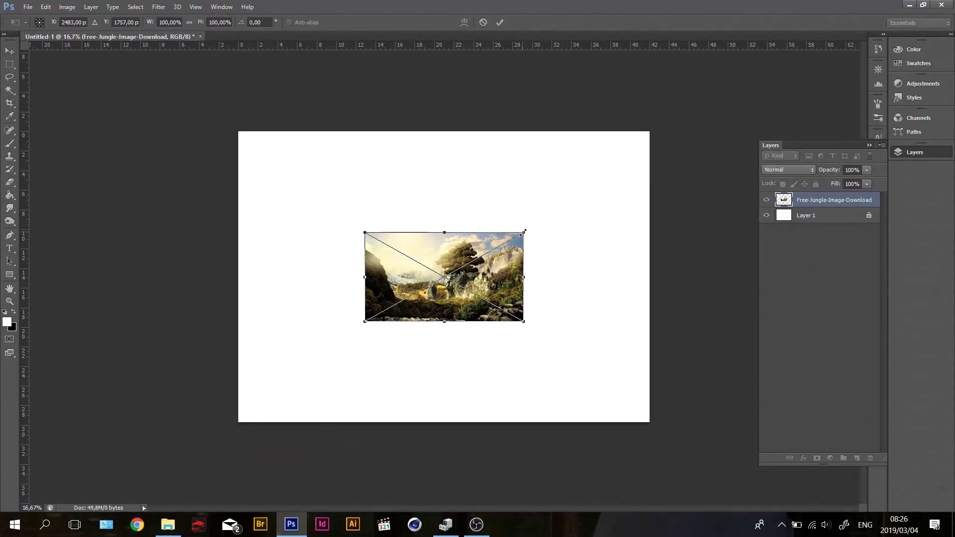
Scale the jungle photo up to fill the canvas, then mirror it horizontally.
left_click_drag(280, 388, 515, 248)
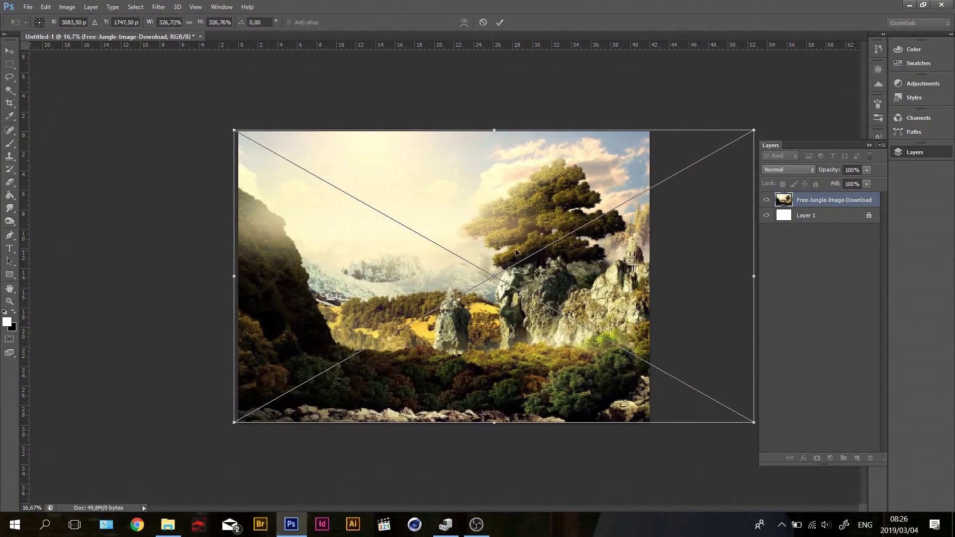
key("Return")
key("ctrl+t")
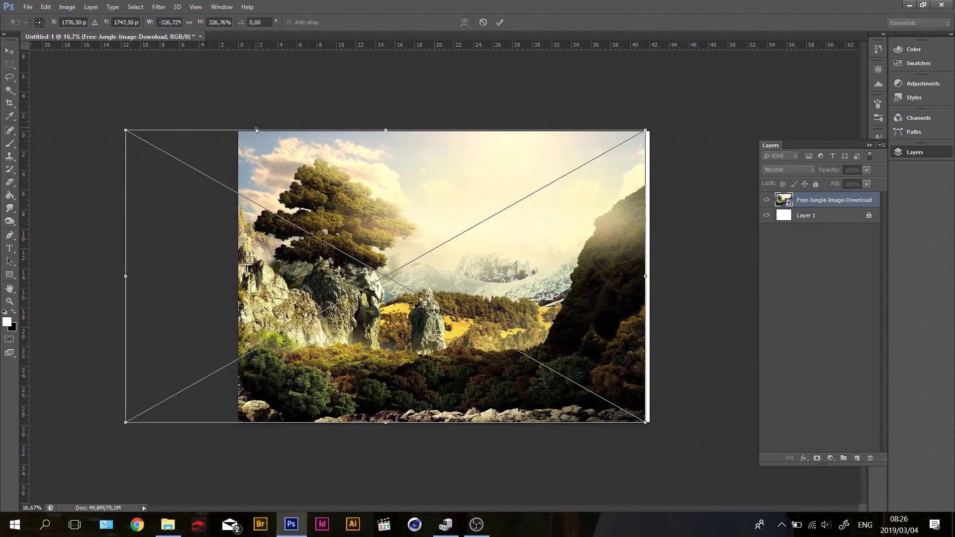
left_click_drag(124, 130, 253, 174)
key("Return")
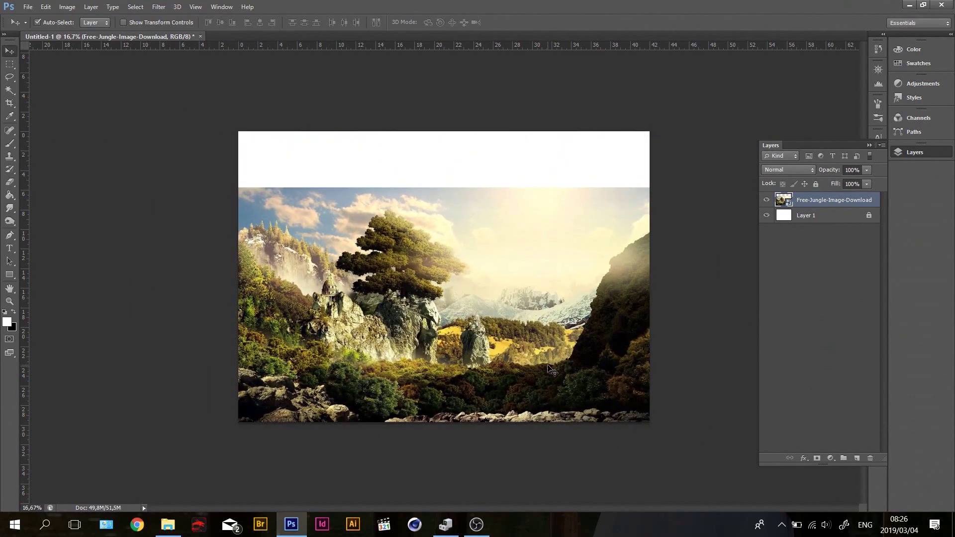
scroll(744, 262, "up", 2)
scroll(314, 234, "up", 3)
Lasso and delete the sky along the mountain ridge.
scroll(464, 203, "up", 5)
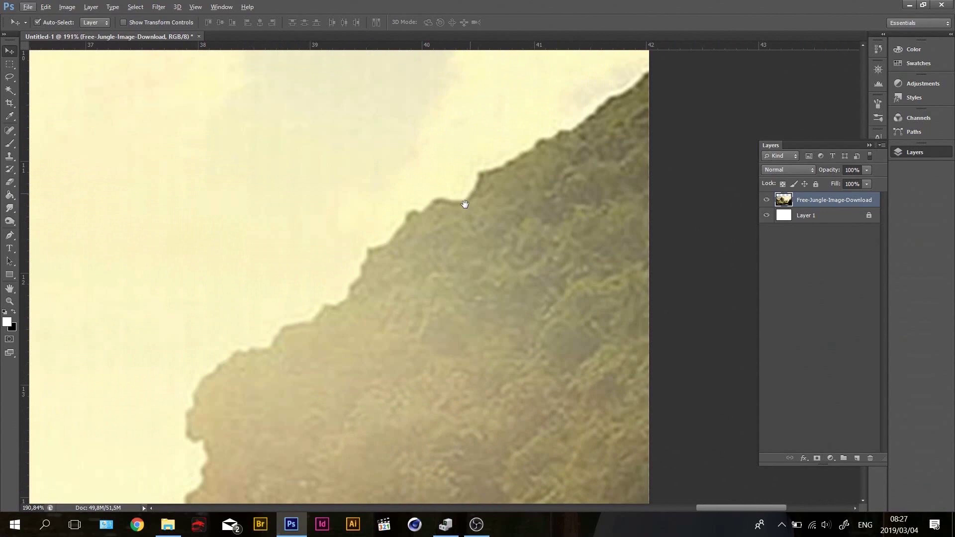
left_click(9, 65)
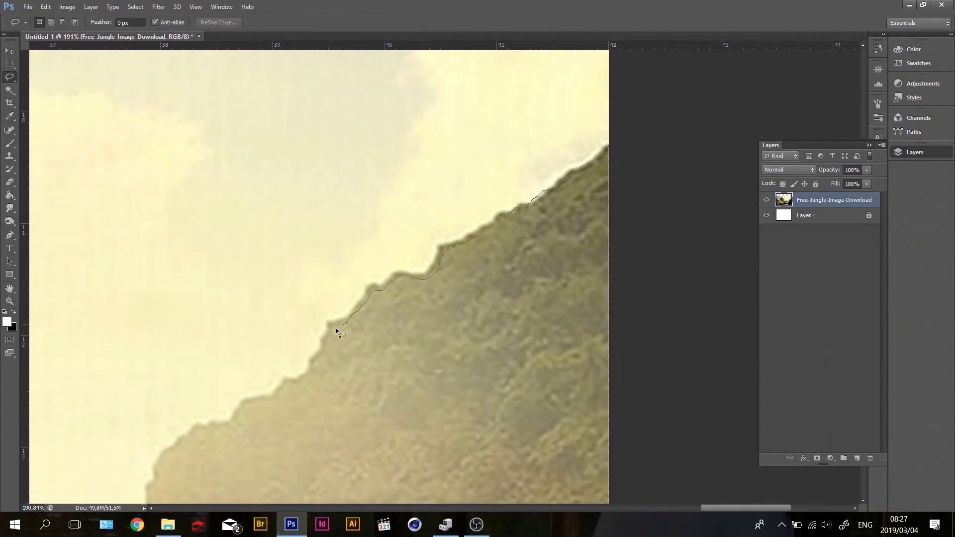
key("Delete")
left_click_drag(575, 160, 514, 193)
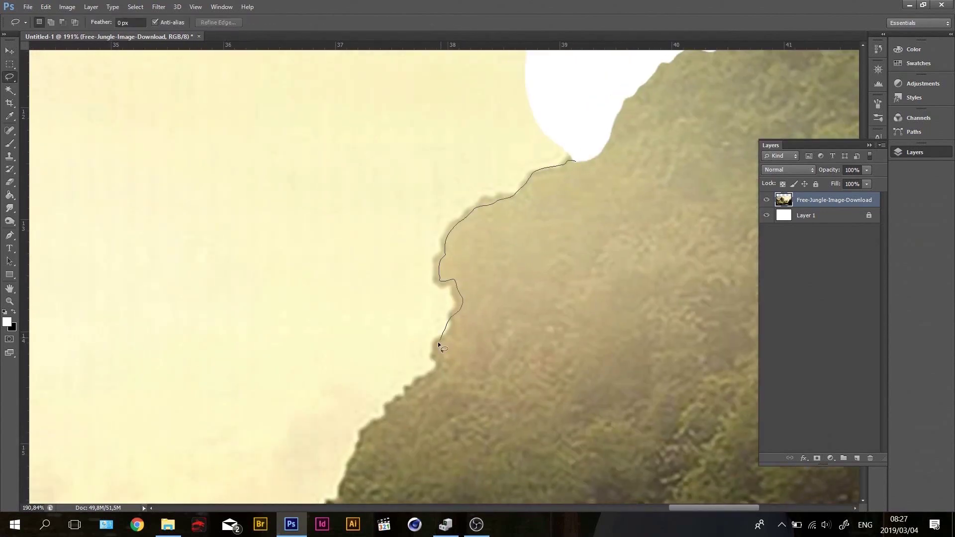
left_click_drag(488, 142, 572, 163)
key("Delete")
Lasso and delete the sky along the cliff edge.
scroll(637, 139, "down", 8)
scroll(637, 138, "left", 5)
left_click_drag(581, 80, 537, 201)
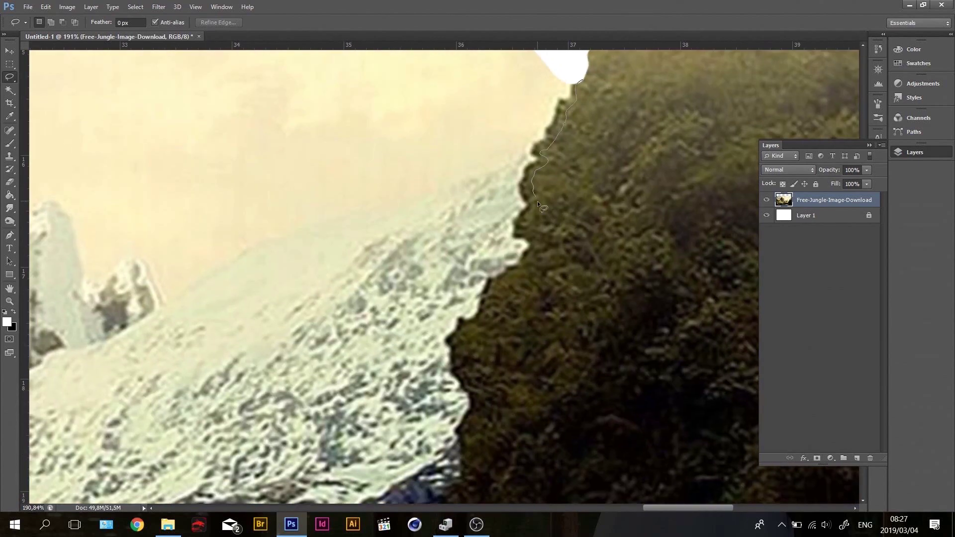
left_click_drag(450, 127, 450, 128)
key("Delete")
scroll(527, 358, "down", 8)
scroll(561, 192, "left", 3)
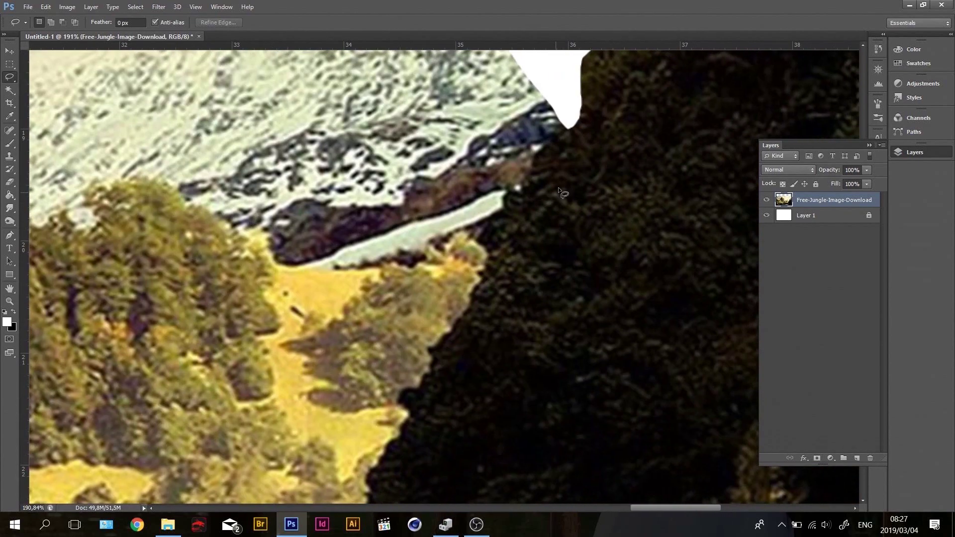
left_click_drag(358, 187, 358, 187)
key("Delete")
scroll(591, 209, "down", 8)
scroll(591, 209, "left", 4)
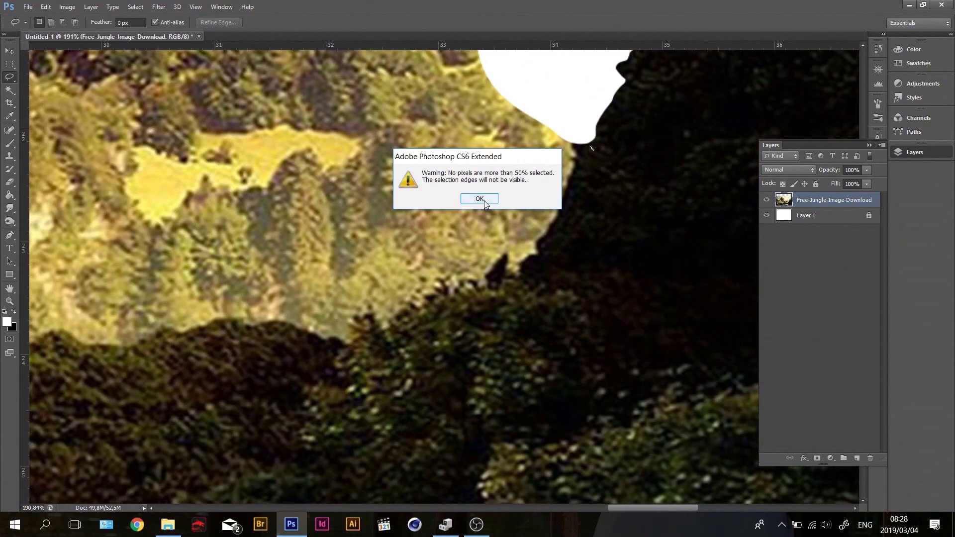
key("Return")
Delete the sky above the treeline and the bushes.
left_click_drag(582, 144, 529, 272)
left_click_drag(206, 345, 107, 330)
key("Delete")
scroll(636, 380, "left", 5)
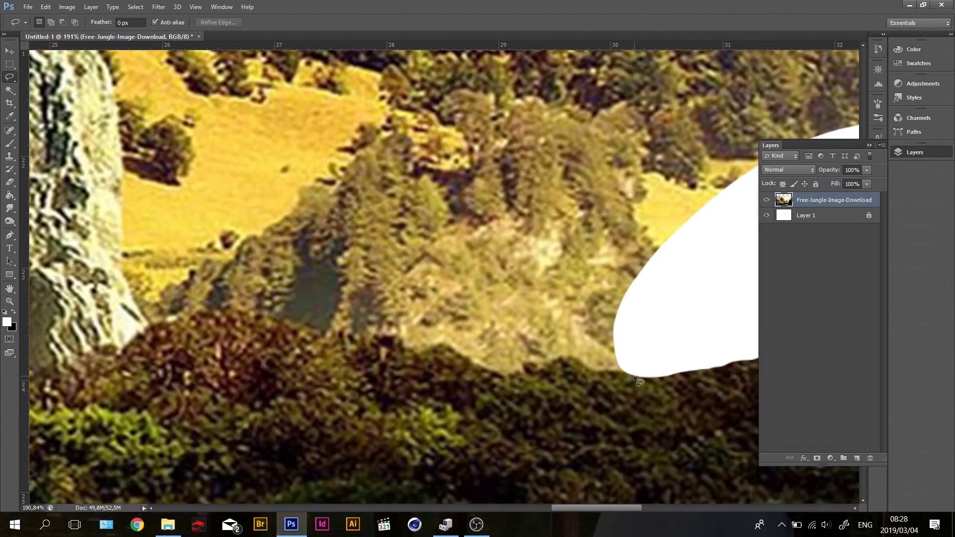
left_click_drag(202, 326, 129, 340)
key("Delete")
scroll(571, 276, "down", 3)
scroll(572, 276, "left", 5)
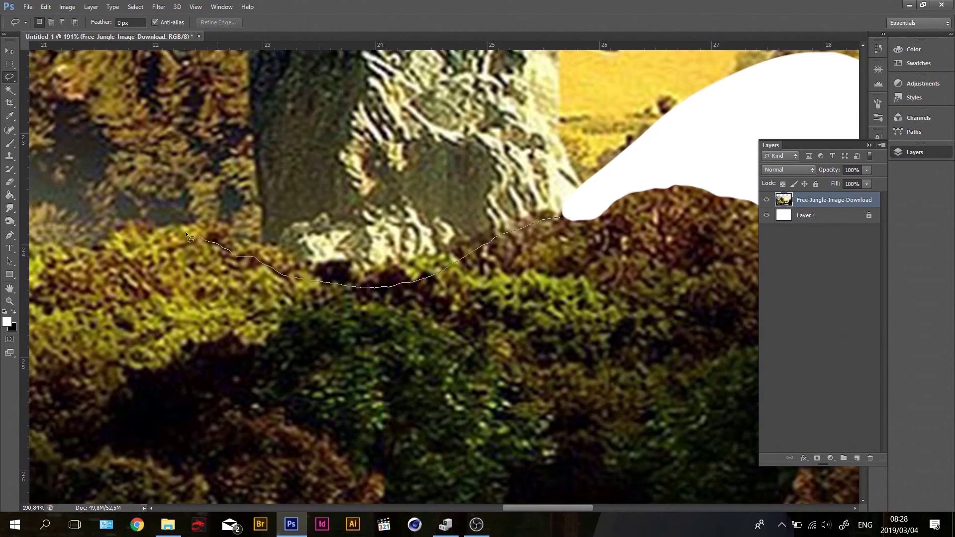
left_click_drag(190, 237, 54, 244)
key("Delete")
scroll(420, 193, "down", 3)
Delete the sky over the treetops and the large remaining sky region, then deselect.
left_click_drag(539, 322, 476, 309)
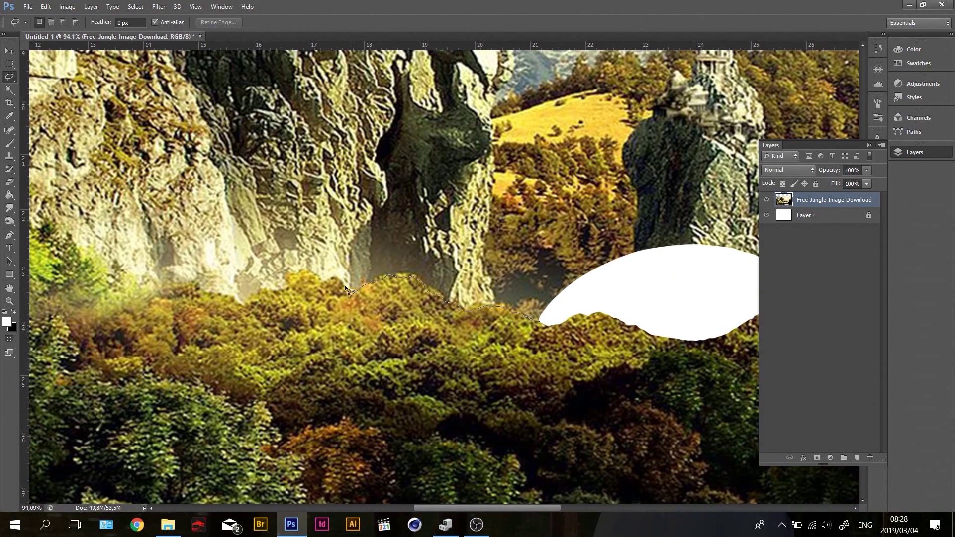
left_click_drag(48, 220, 50, 224)
key("Delete")
scroll(616, 289, "left", 5)
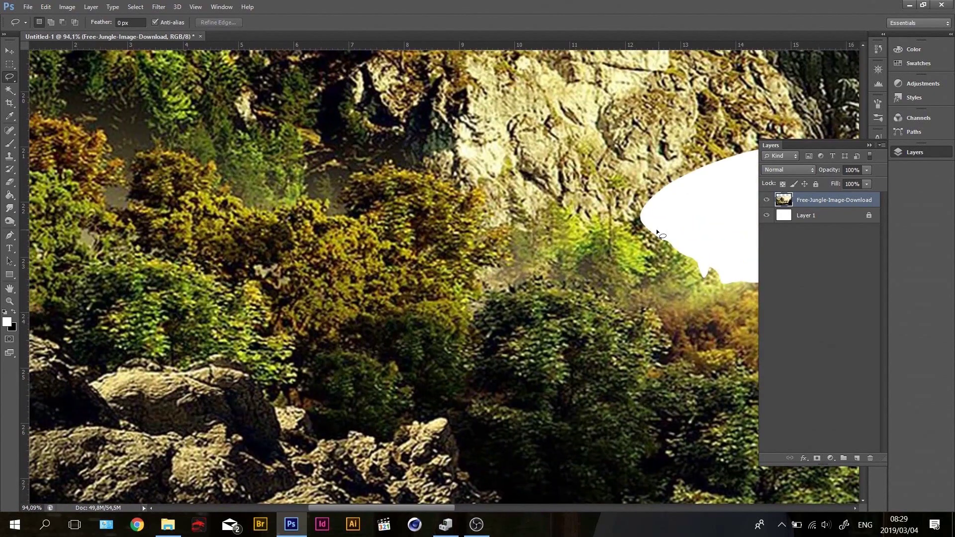
left_click_drag(103, 173, 105, 175)
key("Delete")
scroll(703, 241, "down", 3)
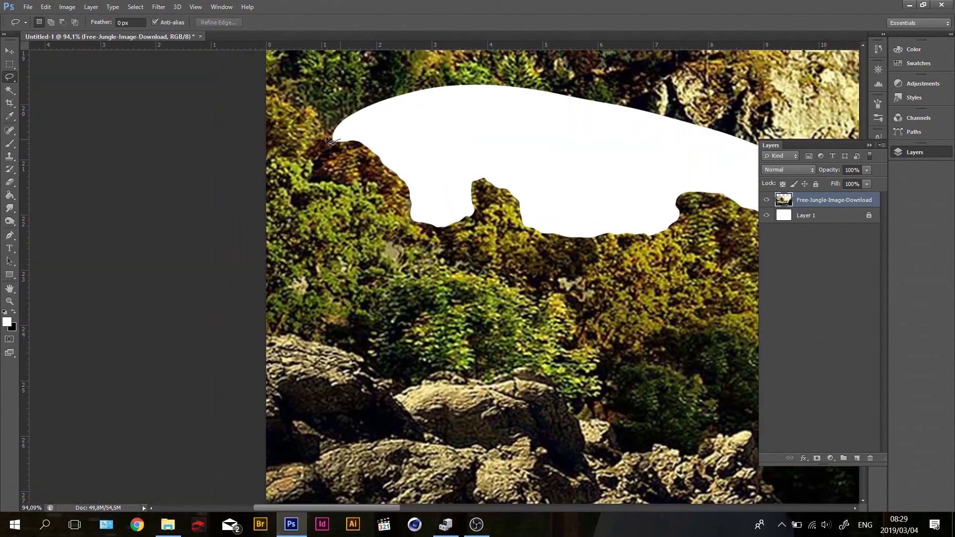
scroll(400, 323, "up", 5)
left_click_drag(401, 323, 215, 363)
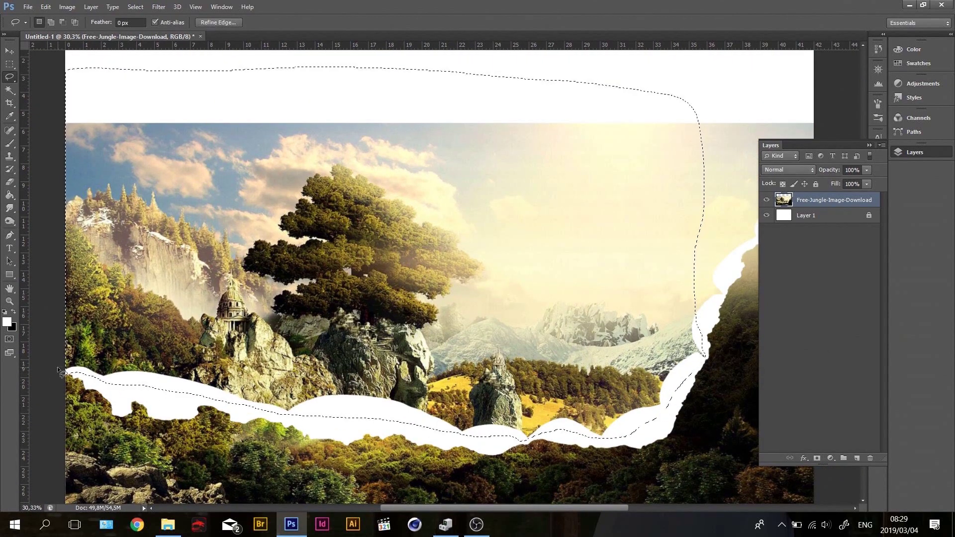
key("Delete")
key("ctrl+d")
Clear the leftover patches of sky beside the cliff.
left_click_drag(239, 405, 239, 405)
key("Delete")
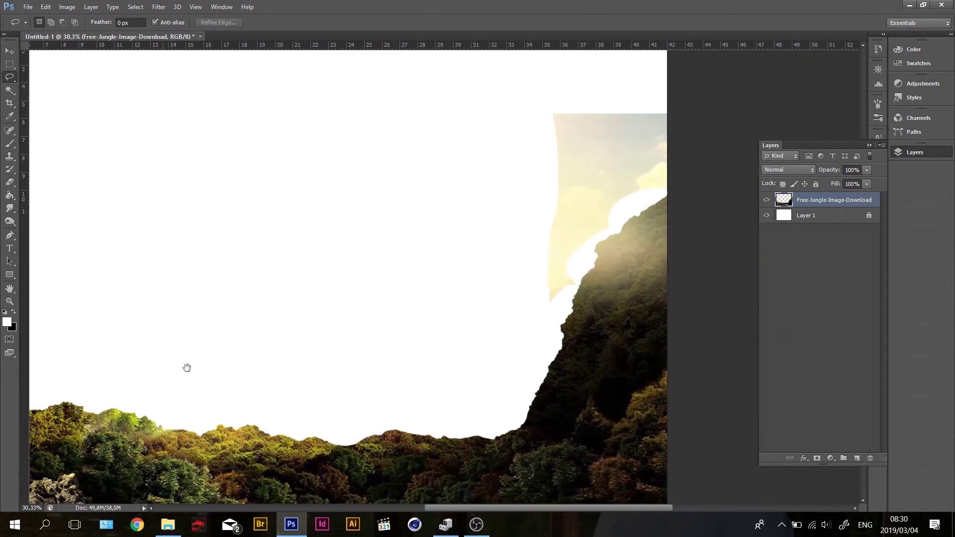
key("ctrl+d")
scroll(209, 388, "right", 5)
left_click_drag(629, 257, 556, 311)
key("Delete")
key("ctrl+d")
left_click_drag(353, 478, 523, 310)
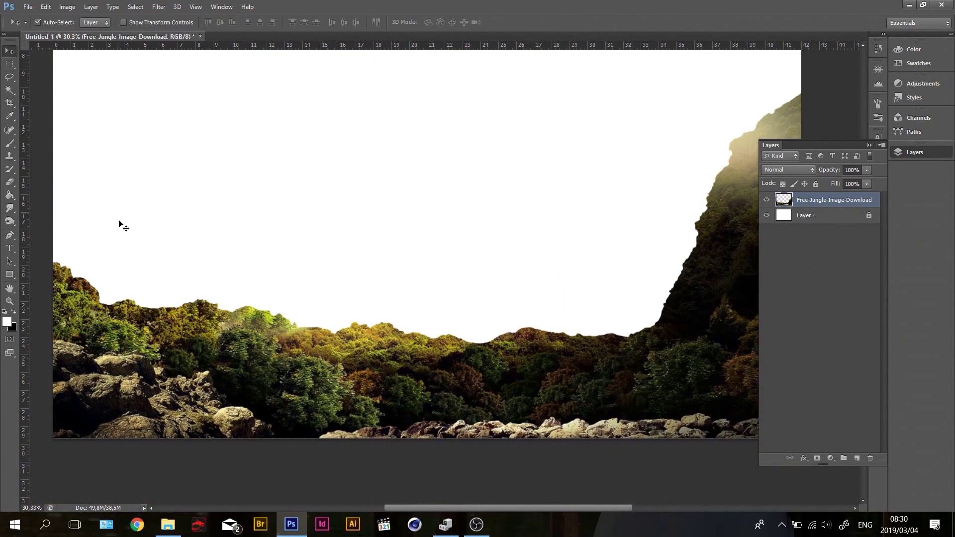
Bring the fantasy waterfall picture into the poster and scale it to fit the canvas.
left_click(168, 524)
left_click_drag(588, 155, 488, 214)
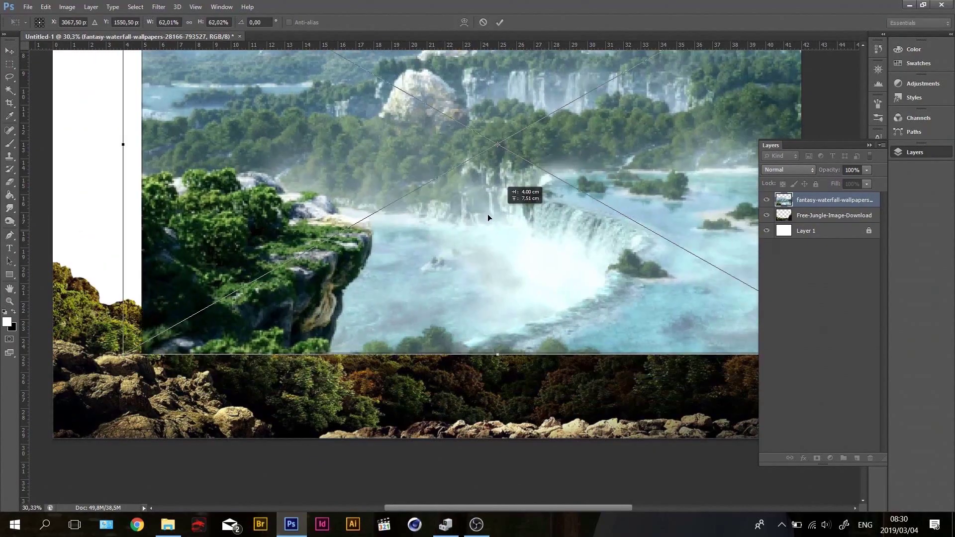
mouse_move(798, 54)
left_mouse_down()
mouse_move(715, 159)
mouse_move(719, 149)
left_mouse_up()
key("Return")
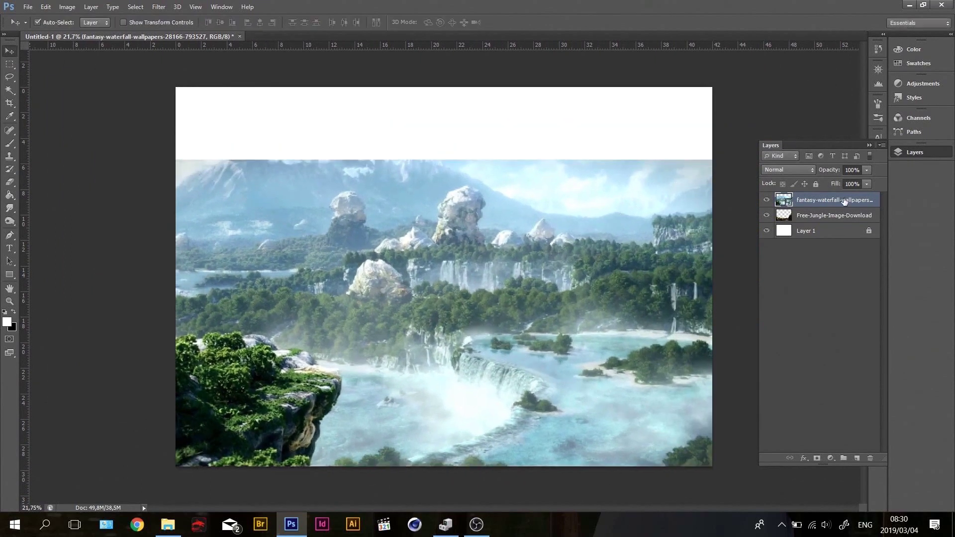
Move the waterfall layer beneath the jungle layer and line it up behind the foreground.
key("ctrl+[")
mouse_move(442, 263)
left_mouse_down()
mouse_move(446, 190)
mouse_move(490, 214)
left_mouse_up()
key("ctrl+t")
key("Return")
mouse_move(666, 142)
left_mouse_down()
mouse_move(476, 196)
mouse_move(502, 203)
left_mouse_up()
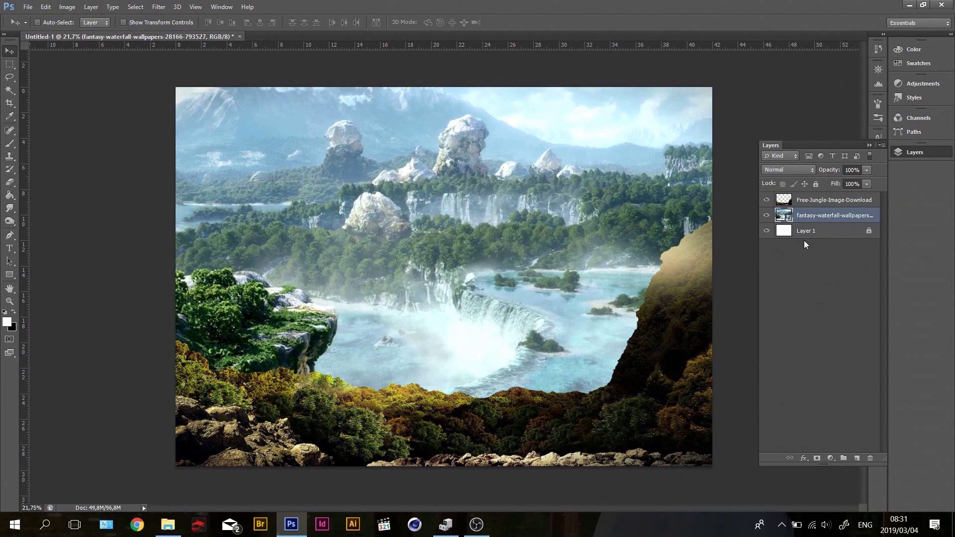
left_click(825, 200)
Refine the jungle cutout's edge with more smoothing and an inward shift, deleting the fringe.
key("r")
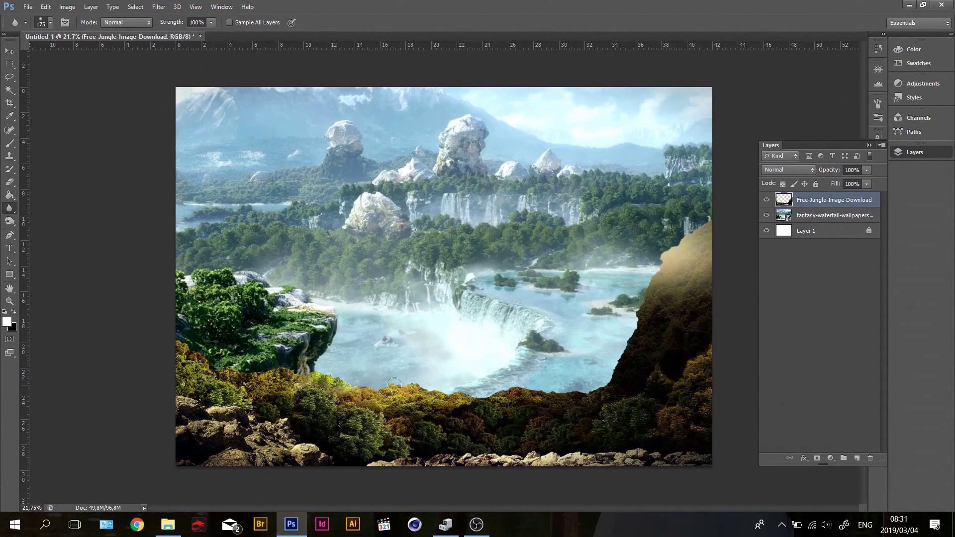
left_click(135, 7)
left_click(217, 133)
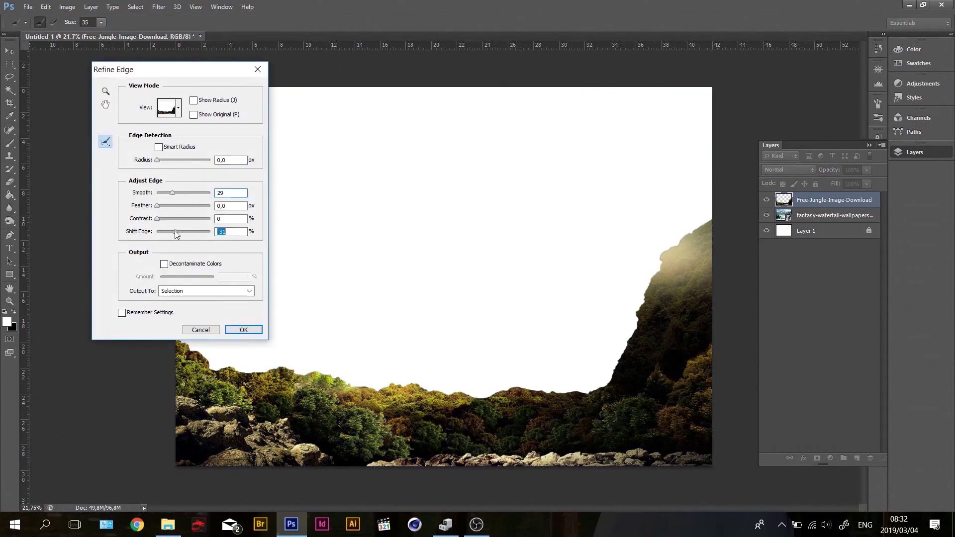
left_click(236, 330)
key("Delete")
right_click(840, 200)
left_click(797, 166)
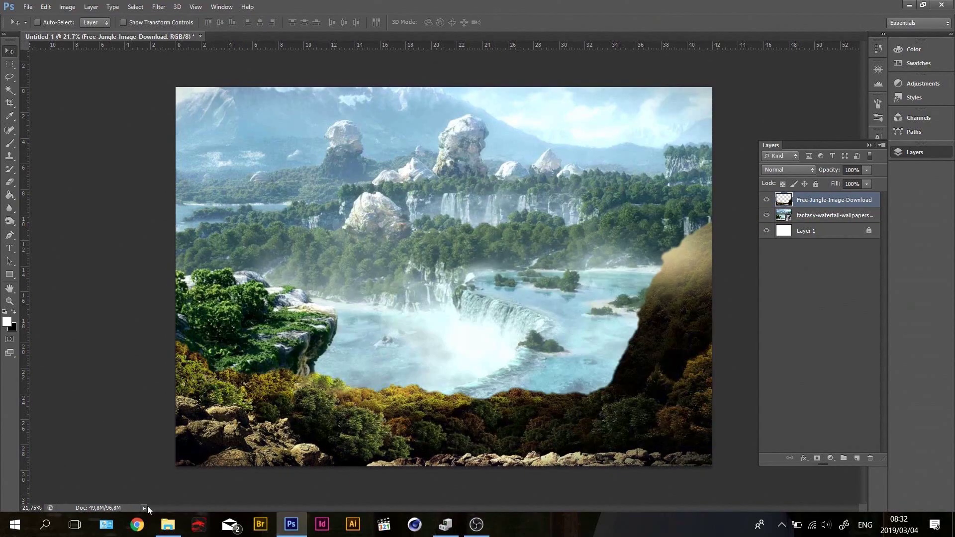
Open a-man-on-top-of-the-mountain.jpg and duplicate its Background layer.
left_click(168, 524)
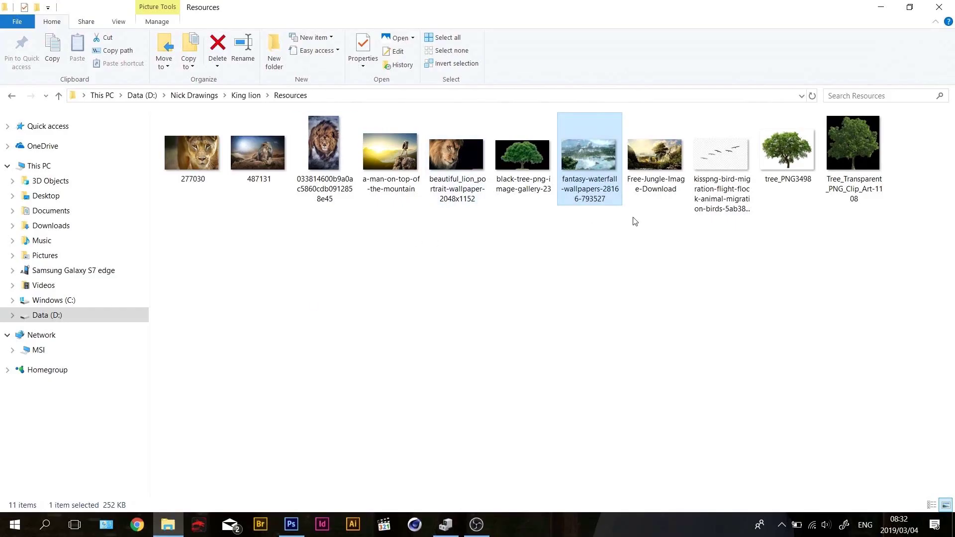
left_click_drag(396, 194, 270, 38)
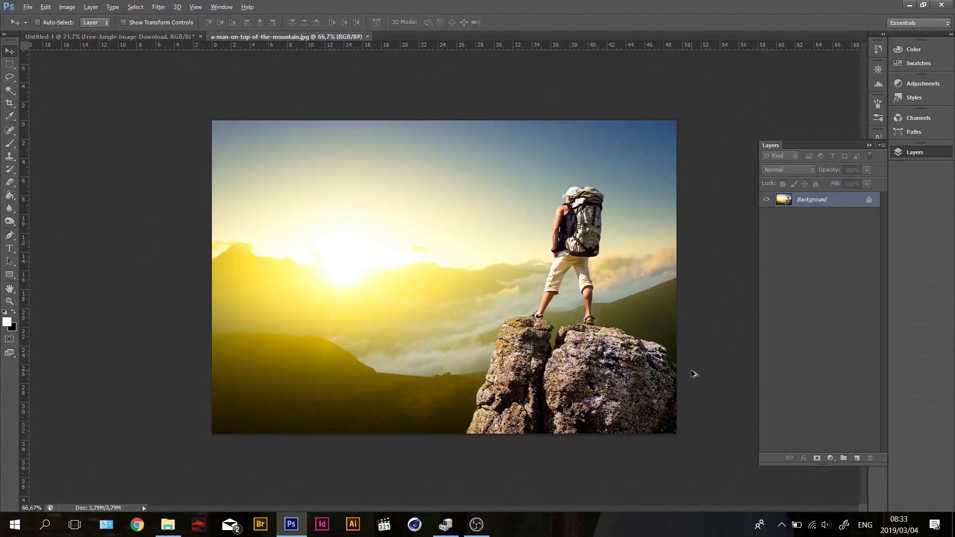
key("ctrl+j")
Trace a pen path from the rock up the hiker's leg to the top of his backpack.
scroll(646, 397, "up", 5)
scroll(628, 424, "up", 3)
key("p")
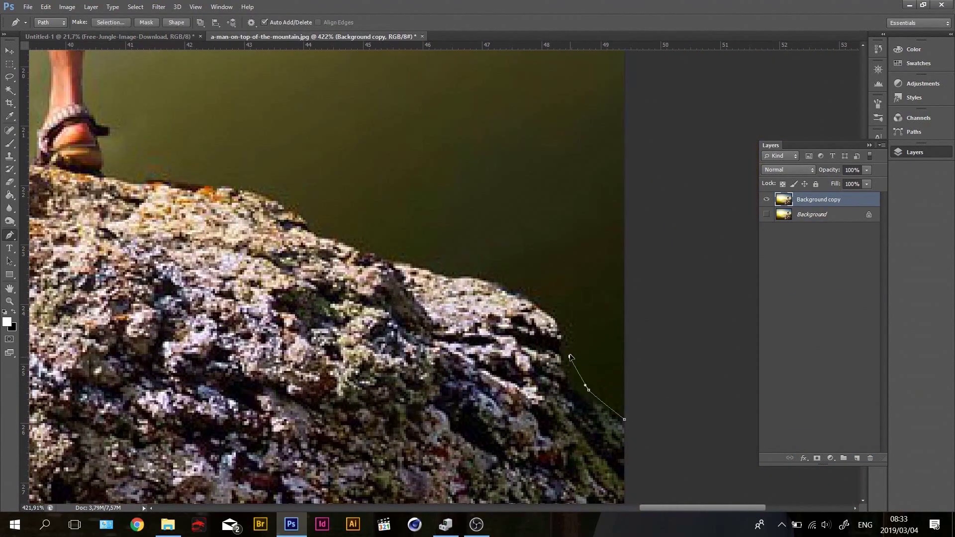
left_click_drag(258, 190, 336, 286)
left_click(348, 446)
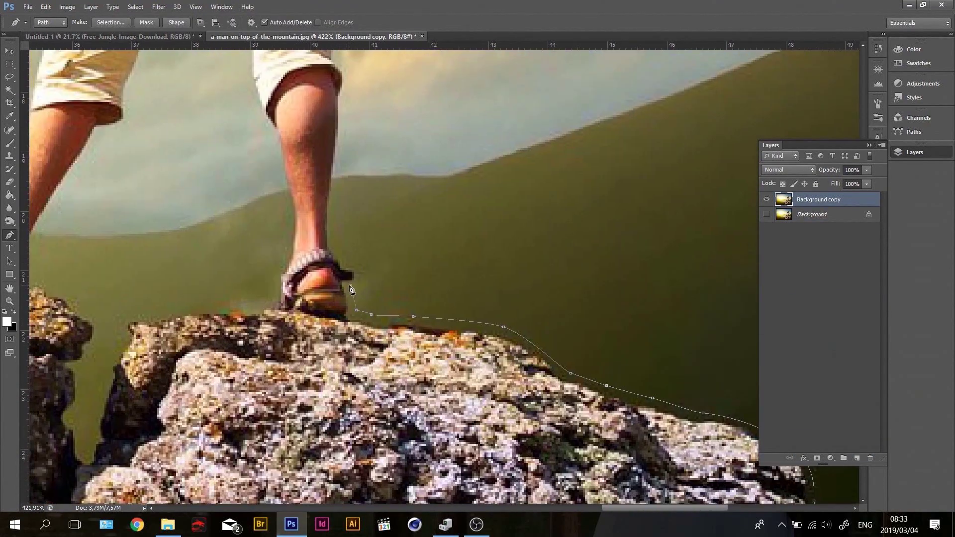
left_click(331, 355)
scroll(336, 195, "up", 3)
left_click(320, 231)
left_click(313, 208)
scroll(306, 244, "up", 4)
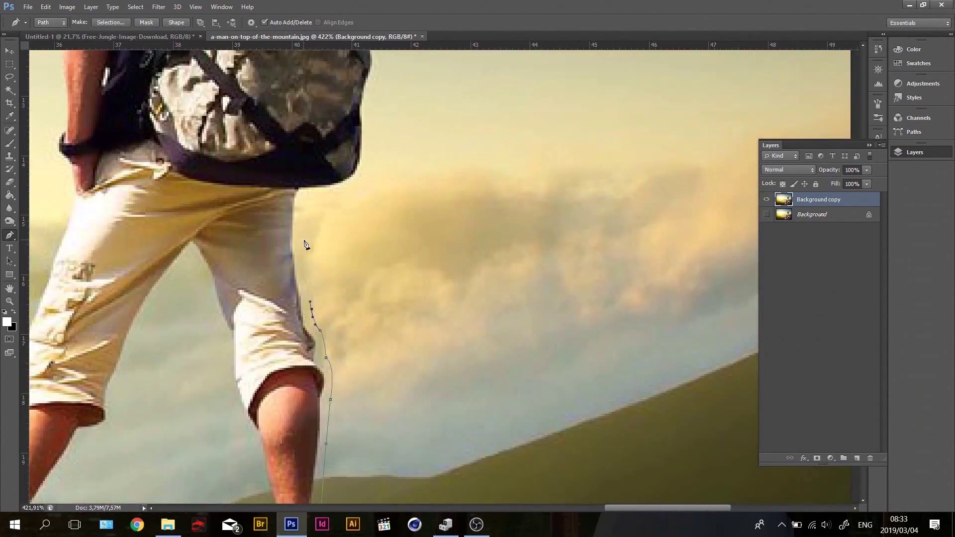
scroll(324, 201, "up", 2)
left_click(346, 176)
scroll(346, 176, "up", 2)
left_click(342, 229)
scroll(342, 229, "up", 2)
left_click(344, 172)
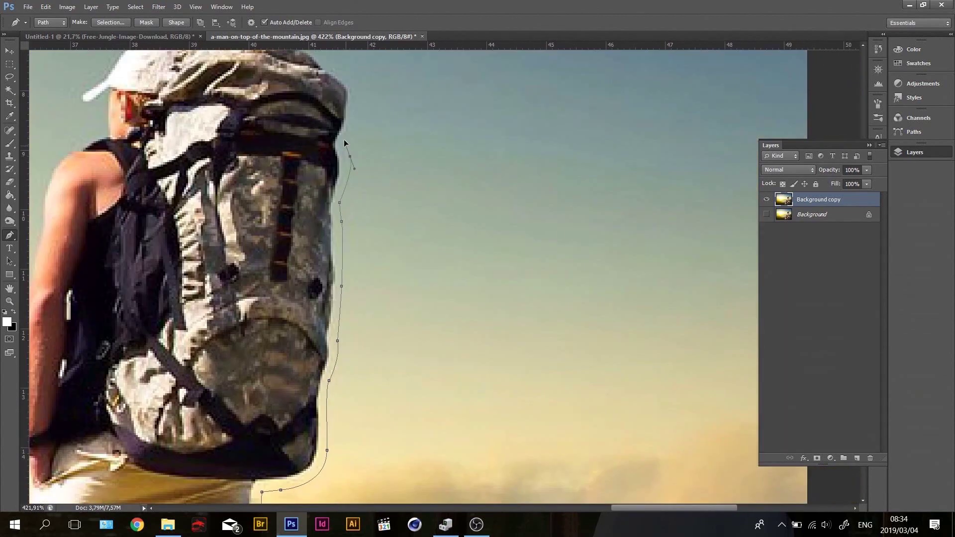
scroll(329, 168, "up", 2)
left_click(364, 201)
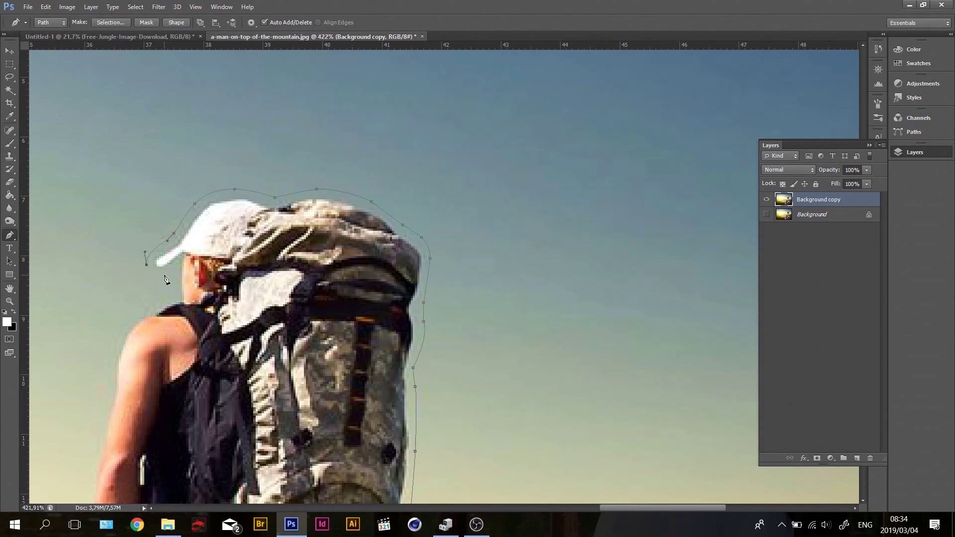
Continue the path down the hiker's left side and the rock's edge, then close it.
left_click_drag(150, 312, 278, 229)
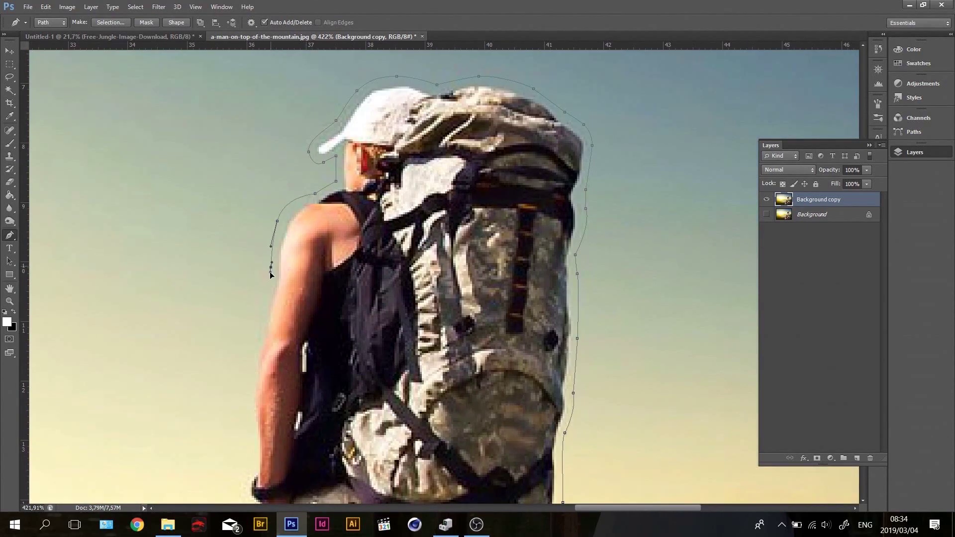
scroll(270, 272, "down", 5)
scroll(299, 289, "down", 5)
left_click(331, 299)
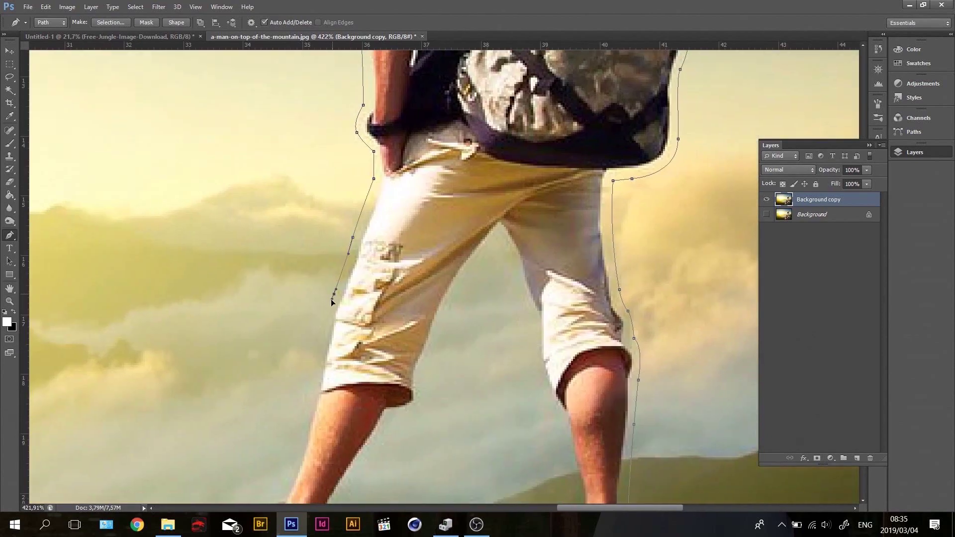
scroll(331, 299, "down", 5)
scroll(332, 296, "left", 2)
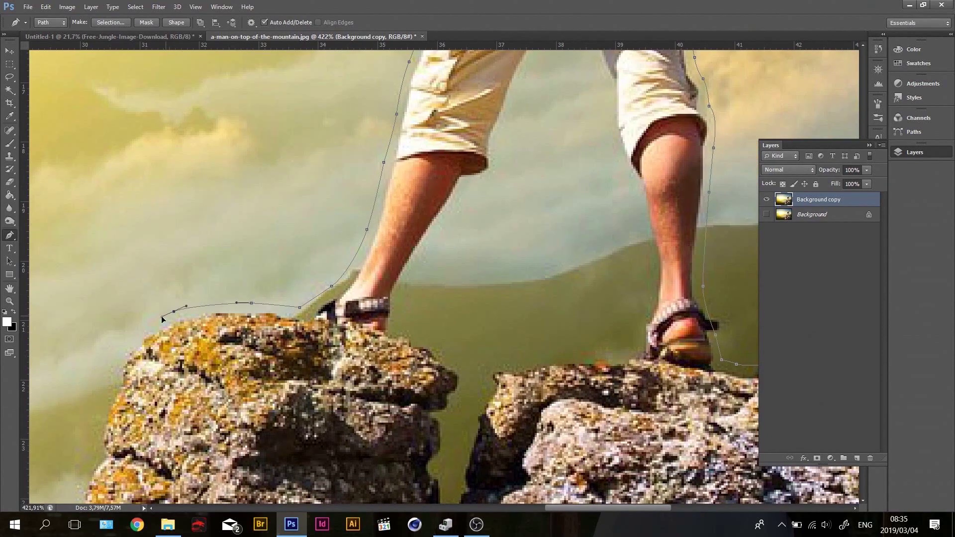
scroll(161, 319, "down", 5)
left_click(279, 314)
left_click(269, 366)
scroll(307, 303, "down", 5)
scroll(299, 348, "down", 5)
left_click(303, 361)
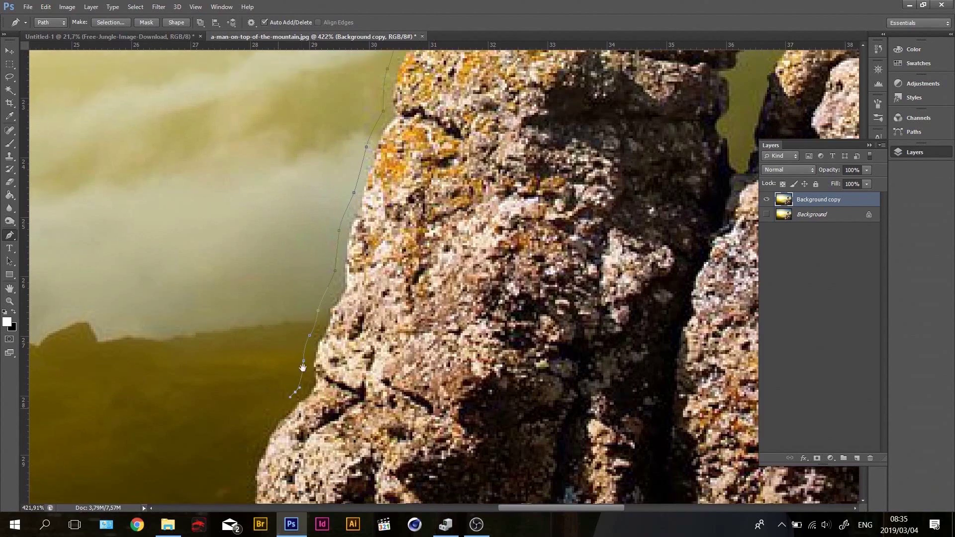
scroll(303, 367, "down", 5)
scroll(303, 367, "down", 5)
scroll(302, 367, "down", 5)
left_click(190, 448)
left_click(182, 94)
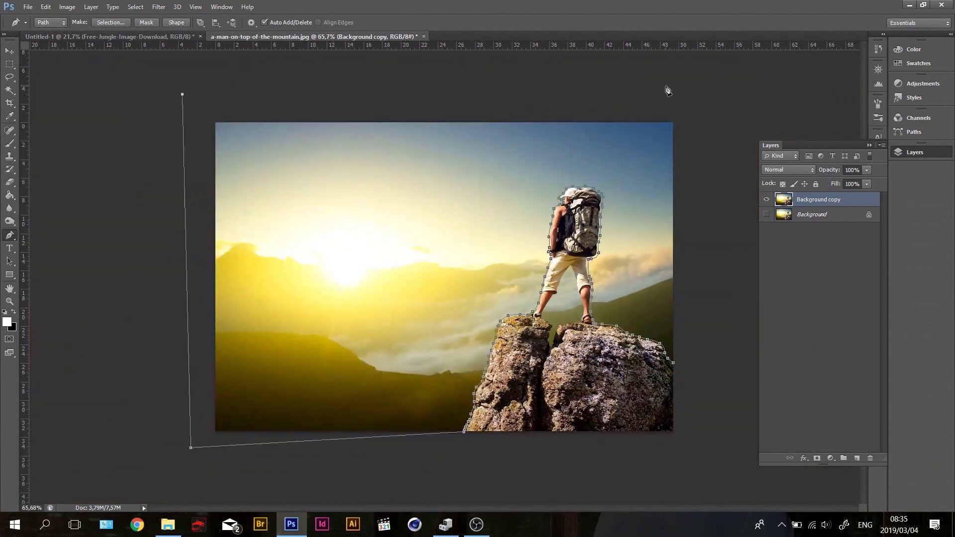
left_click(667, 90)
scroll(547, 223, "up", 3)
scroll(441, 153, "up", 3)
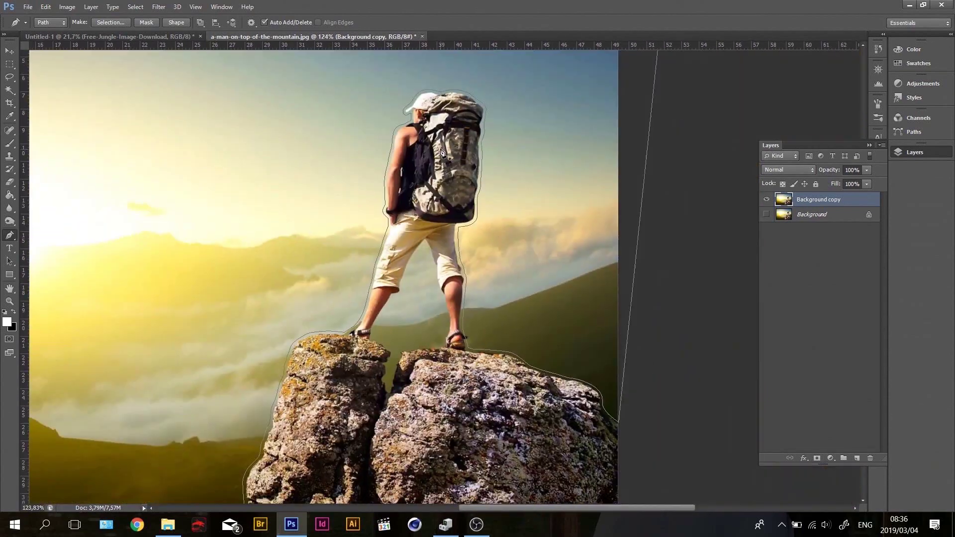
Delete the background around the traced hiker and scale him up in the left foreground.
left_click(135, 7)
left_click(172, 55)
key("Delete")
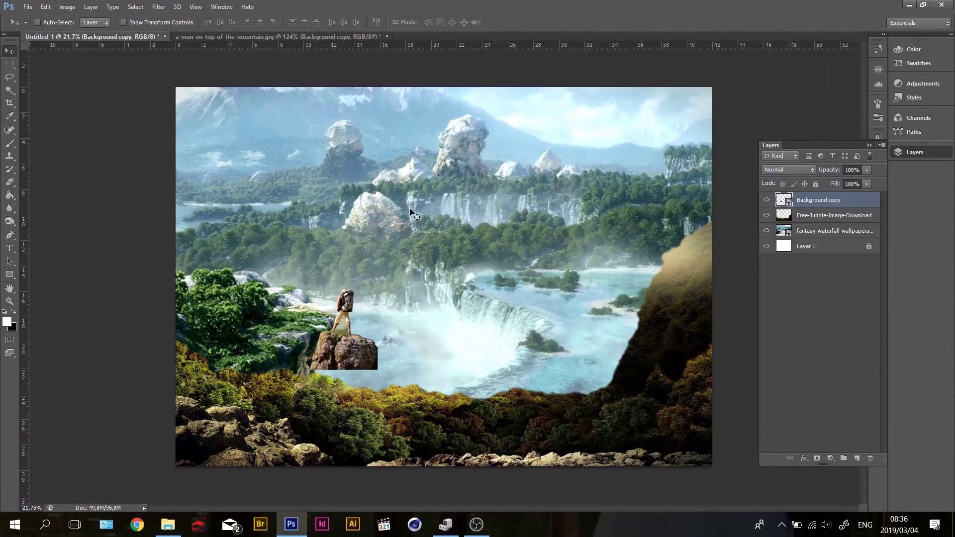
key("ctrl+t")
left_click_drag(546, 100, 446, 315)
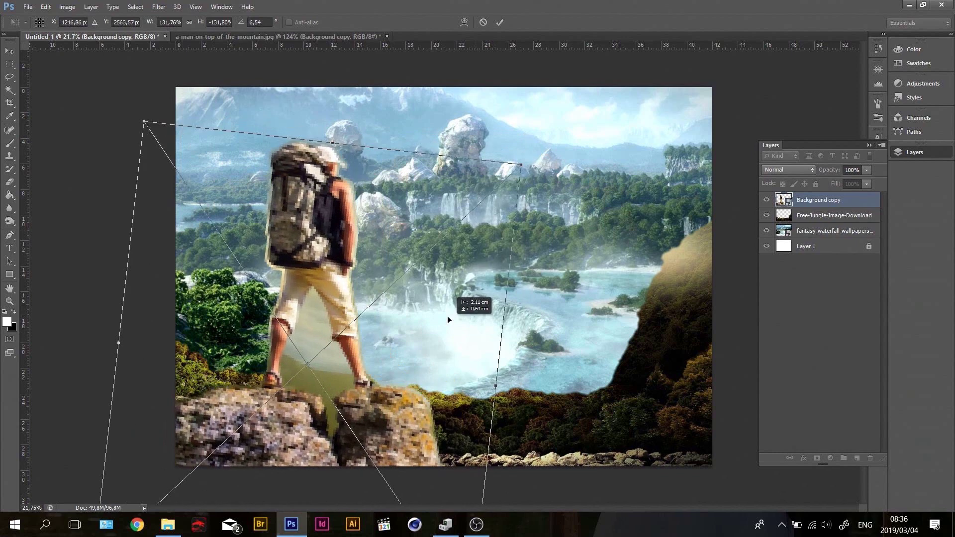
key("Return")
left_click_drag(512, 256, 501, 278)
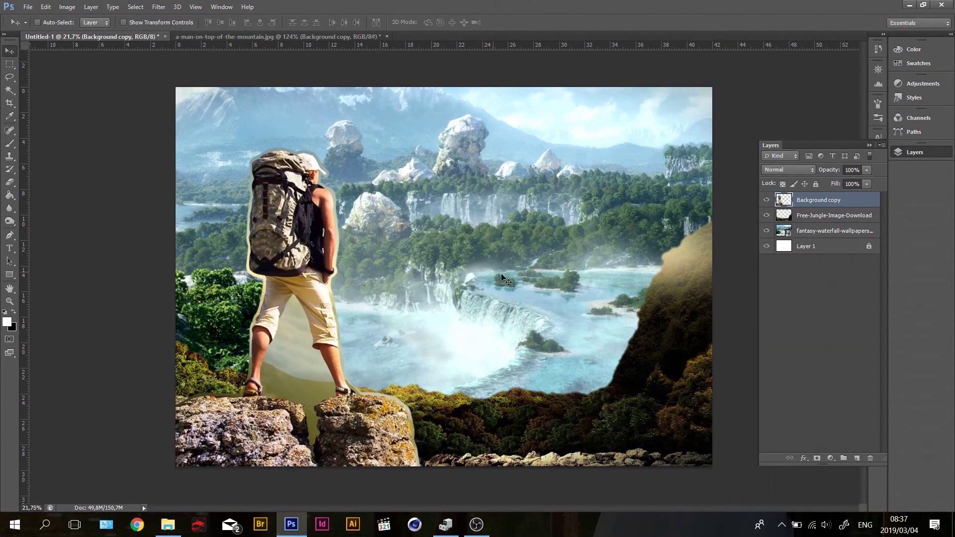
Duplicate the jungle foreground layer and hide the upper copy.
left_click_drag(626, 329, 627, 347)
left_click(766, 215)
key("e")
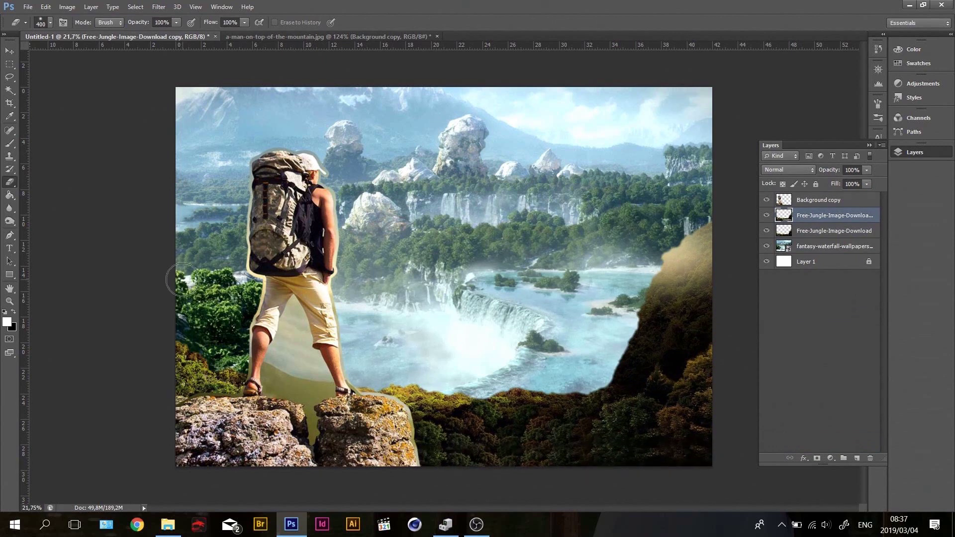
key("v")
Refine the hiker's selection edge, shifting it inward with more contrast and feather and less smoothing.
left_click(820, 199)
left_click(783, 200, "ctrl")
scroll(120, 298, "up", 2)
left_click(136, 7)
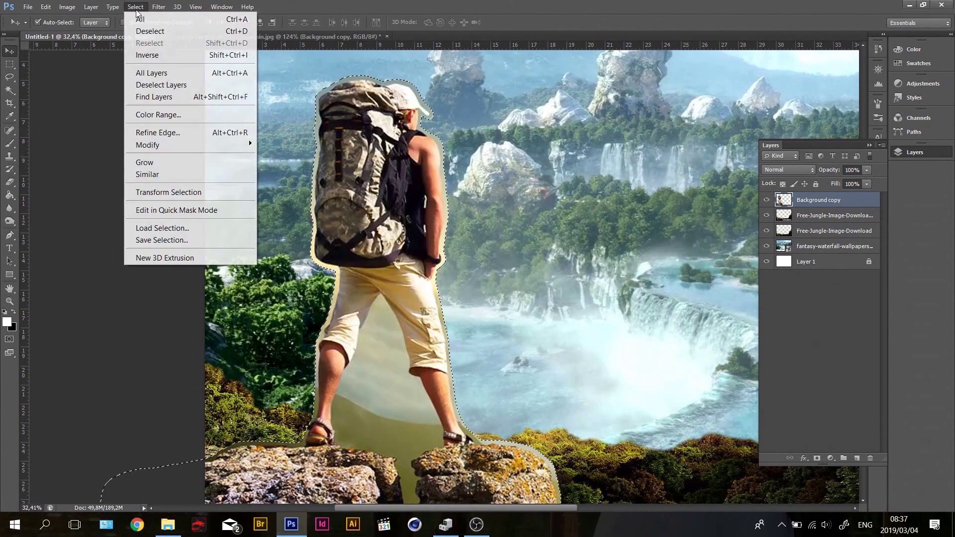
left_click(158, 132)
left_click_drag(657, 140, 655, 138)
mouse_move(629, 297)
left_mouse_down()
mouse_move(615, 299)
mouse_move(628, 271)
mouse_move(604, 259)
left_mouse_up()
left_click(625, 285)
left_click(688, 396)
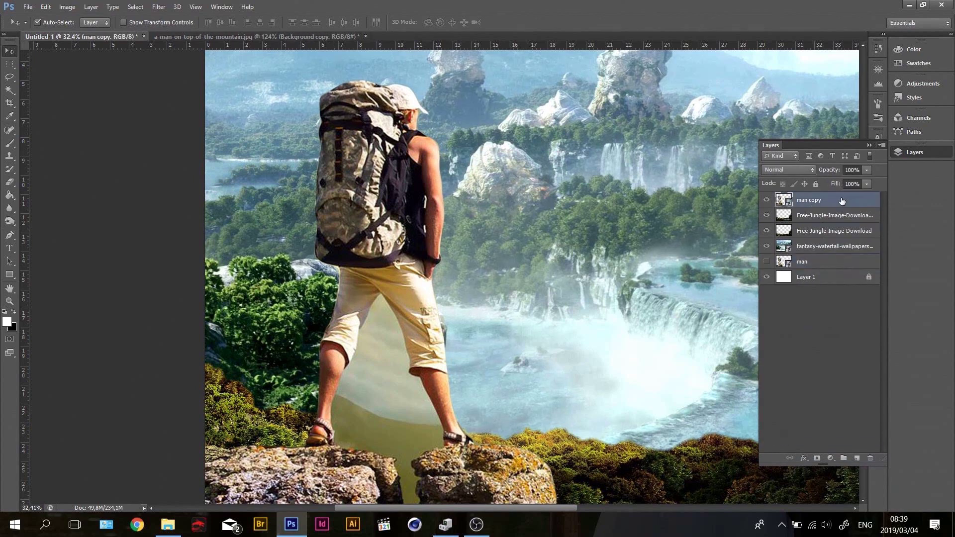
Delete the background gap between the hiker's legs with the Magic Wand.
key("w")
left_click(397, 398)
key("Delete")
scroll(448, 273, "down", 3)
key("v")
Apply a Brightness/Contrast adjustment and a Gaussian Blur to the hiker.
left_click(67, 7)
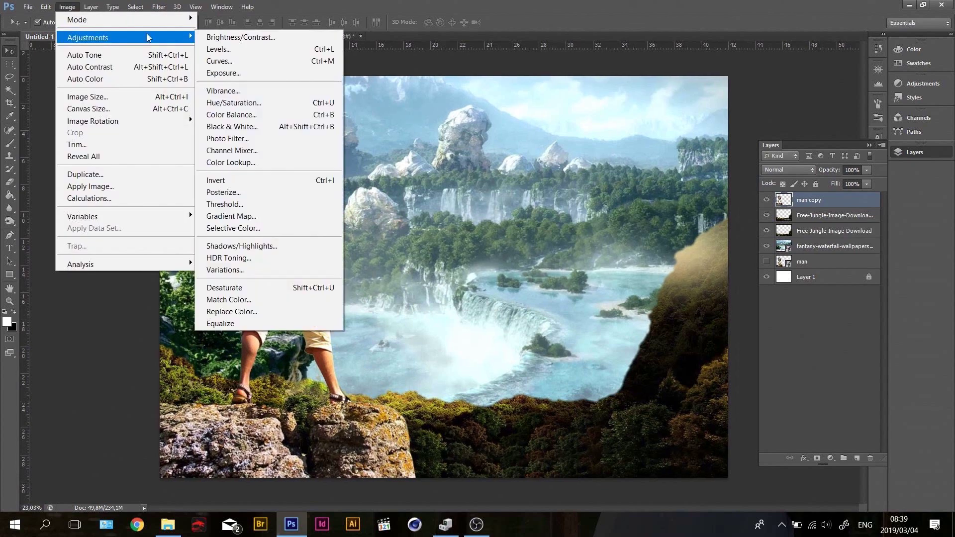
left_click(240, 36)
mouse_move(88, 37)
left_click(597, 148)
left_click(159, 6)
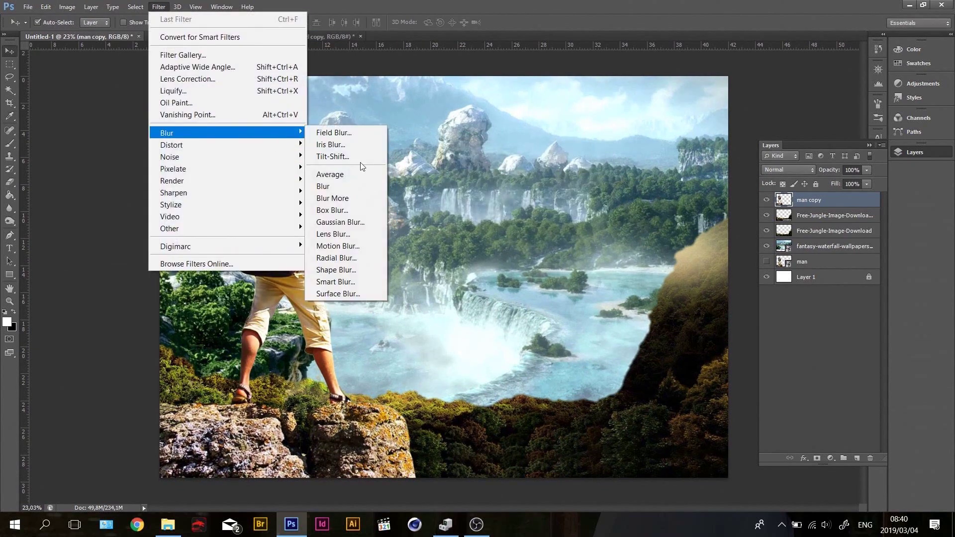
left_click(340, 222)
key("Return")
Enlarge the blurred hiker with Free Transform.
key("ctrl+t")
mouse_move(454, 140)
left_mouse_down()
mouse_move(553, 68)
mouse_move(512, 85)
left_mouse_up()
key("Return")
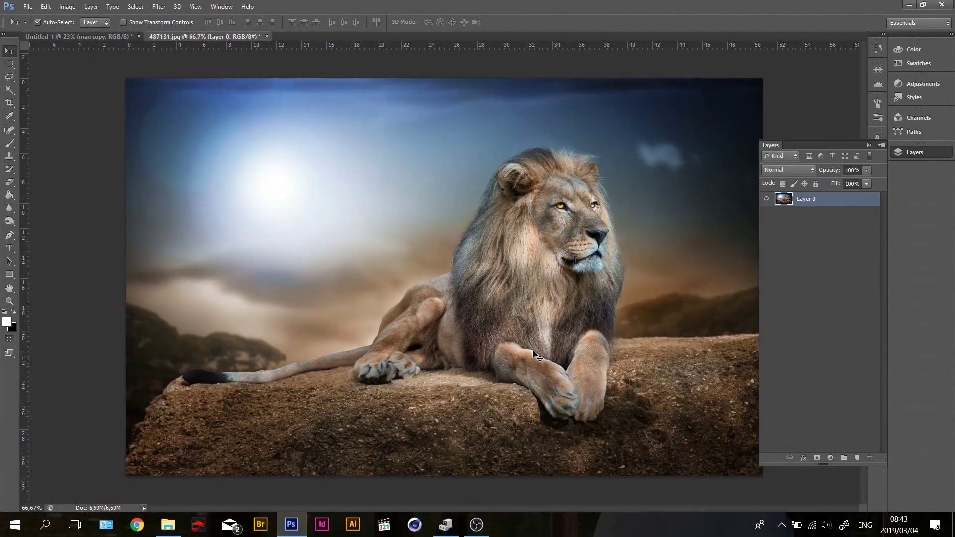
Zoom in and start a Pen path along the lion's mane and shoulder.
key("p")
scroll(537, 356, "up", 2)
scroll(503, 376, "up", 5)
scroll(452, 414, "up", 3)
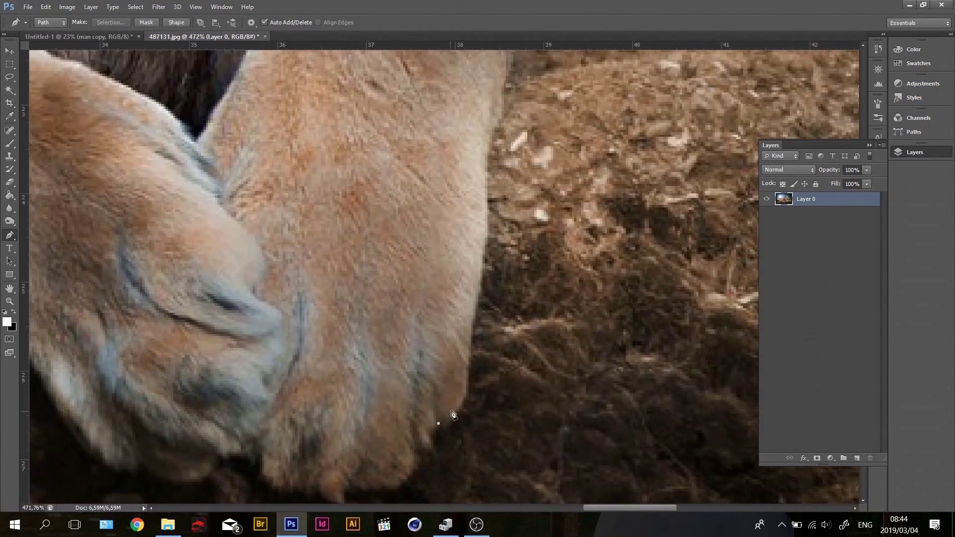
scroll(487, 185, "up", 3)
scroll(477, 238, "up", 3)
scroll(473, 327, "up", 3)
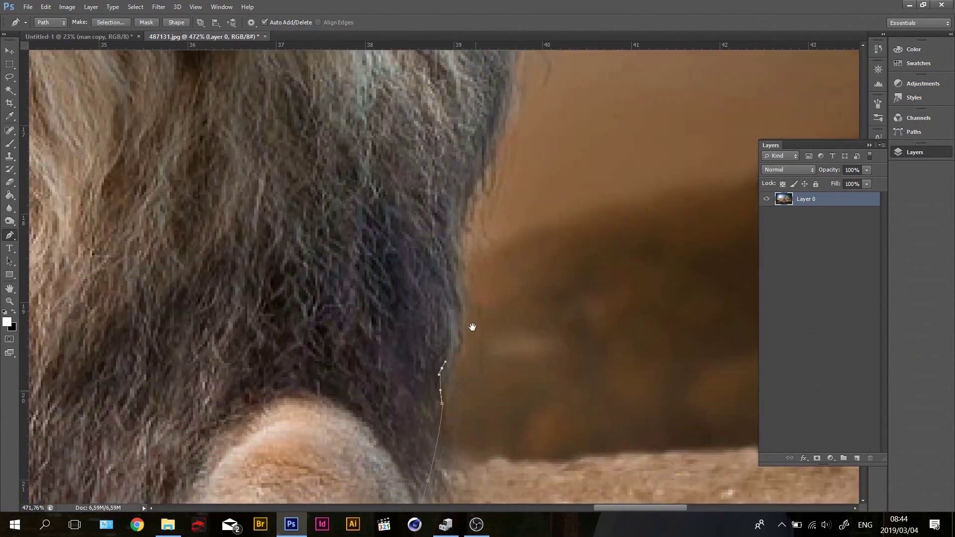
scroll(475, 236, "up", 3)
scroll(475, 236, "up", 10)
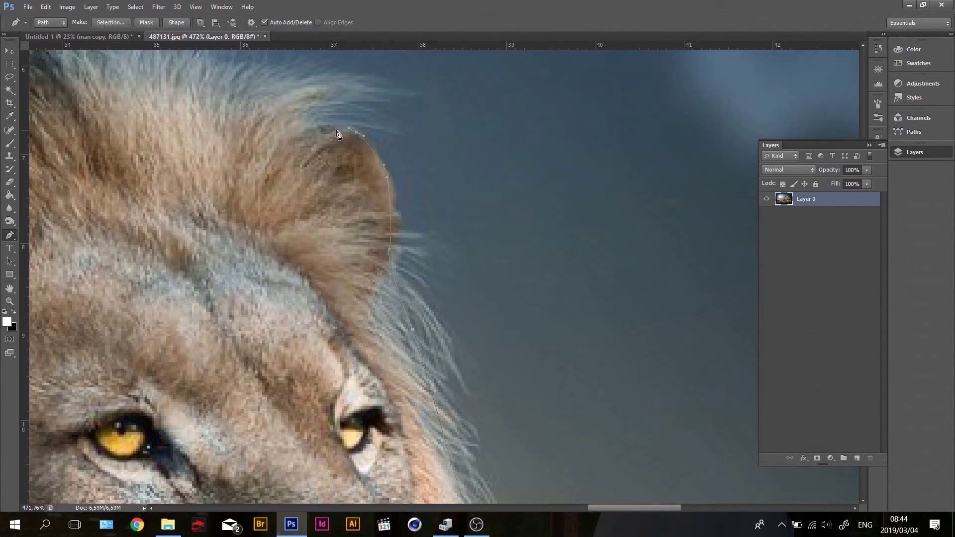
scroll(338, 135, "left", 12)
scroll(290, 357, "down", 6)
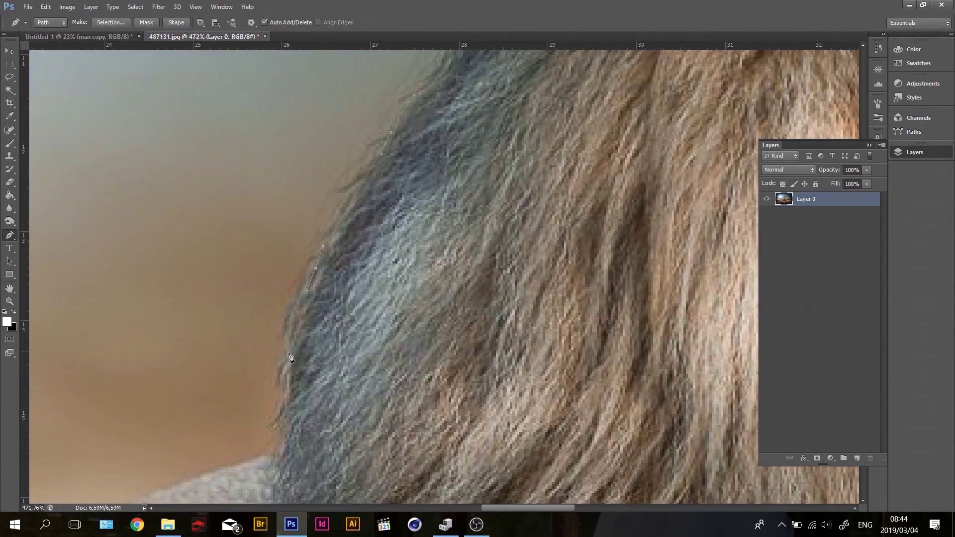
scroll(290, 357, "down", 6)
scroll(354, 199, "left", 4)
left_click_drag(508, 139, 497, 143)
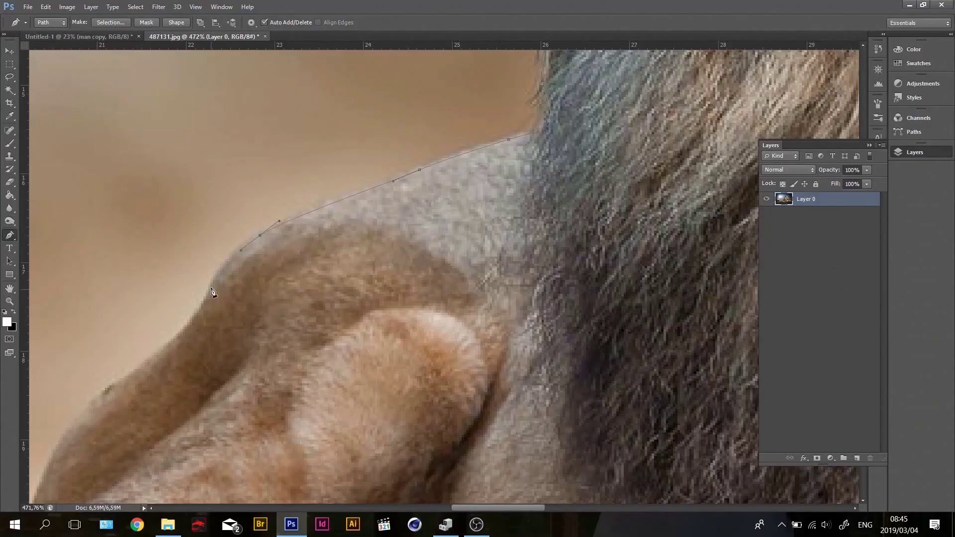
left_click_drag(213, 291, 203, 309)
Continue the lion's path along the foreleg and around the tail tip.
scroll(351, 246, "left", 3)
scroll(351, 247, "down", 2)
scroll(298, 333, "down", 5)
scroll(337, 315, "left", 3)
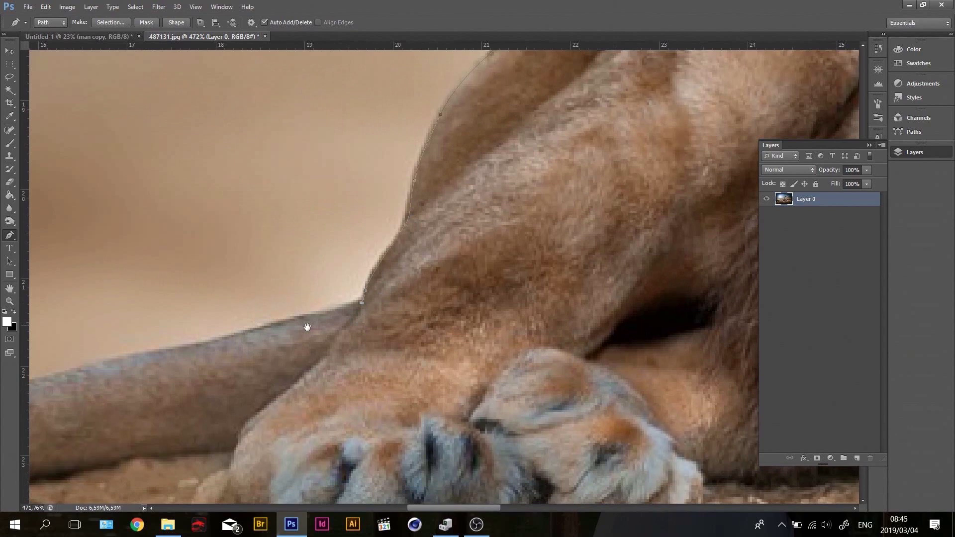
left_click_drag(305, 326, 328, 318)
scroll(323, 320, "left", 2)
left_click_drag(401, 295, 450, 281)
scroll(417, 293, "left", 3)
scroll(417, 293, "down", 1)
scroll(465, 299, "left", 3)
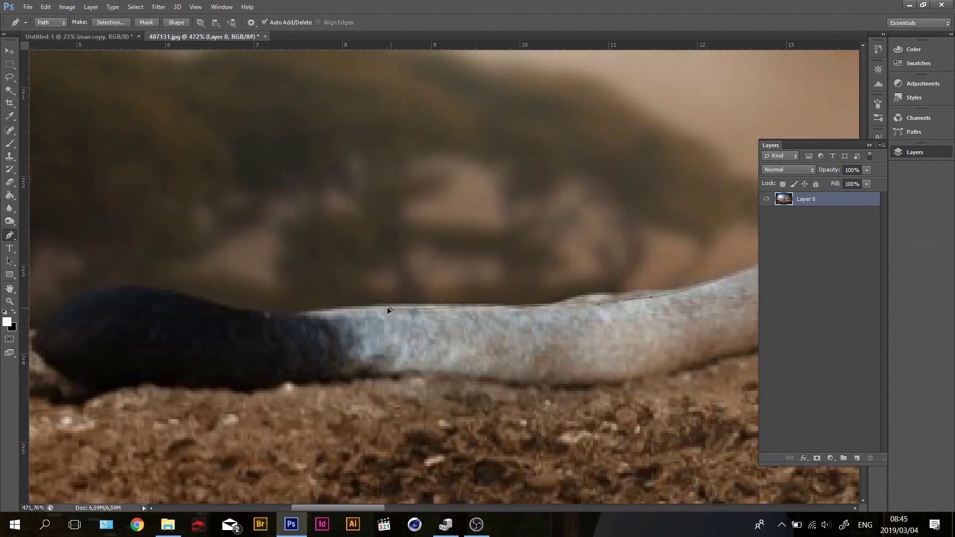
scroll(386, 311, "left", 3)
left_click_drag(386, 309, 351, 305)
Close the lion's outline around the front paw's base and bottom.
scroll(555, 367, "right", 3)
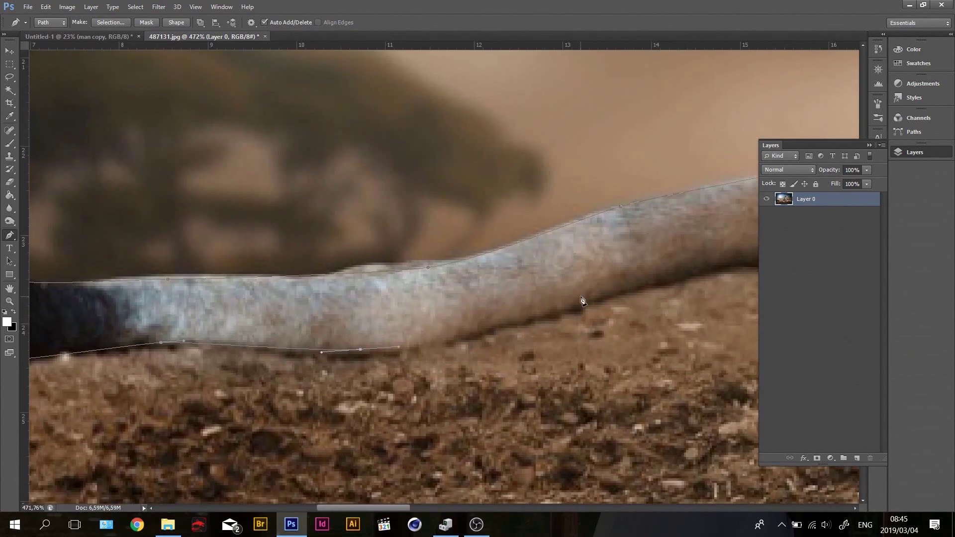
scroll(571, 324, "right", 5)
scroll(593, 282, "right", 2)
scroll(649, 402, "right", 4)
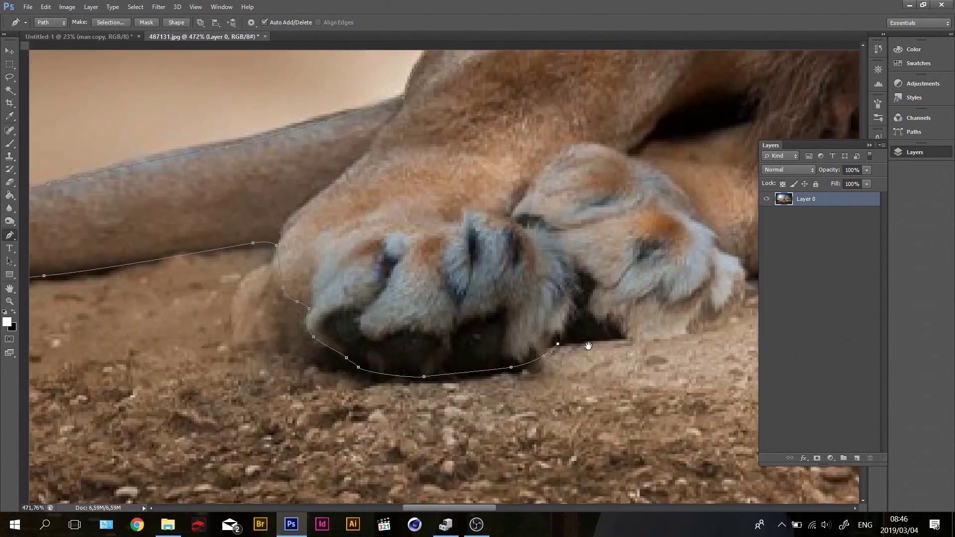
scroll(622, 348, "right", 4)
scroll(606, 298, "right", 1)
left_click_drag(583, 274, 593, 276)
scroll(602, 282, "right", 3)
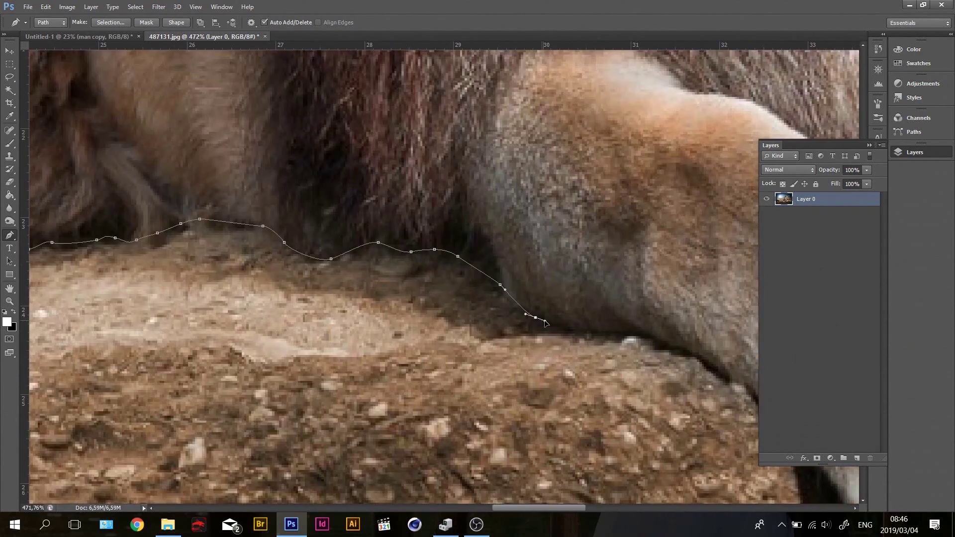
scroll(572, 308, "right", 3)
scroll(537, 319, "down", 3)
left_click_drag(525, 302, 550, 353)
left_click(668, 384)
scroll(646, 388, "right", 3)
scroll(647, 388, "down", 1)
left_click(441, 313)
left_click_drag(466, 309, 477, 304)
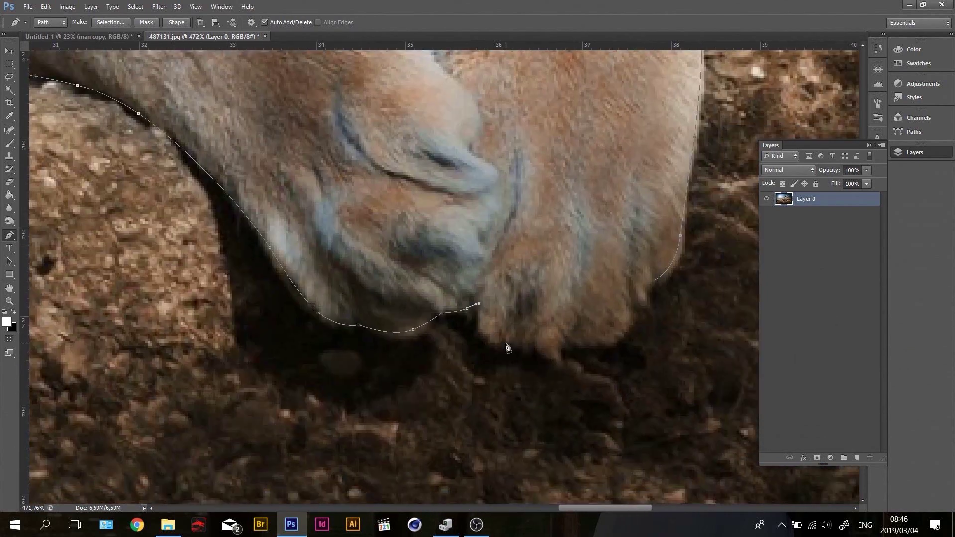
key("ctrl+0")
Mask the lion off its background and drag it into the jungle composite.
key("m")
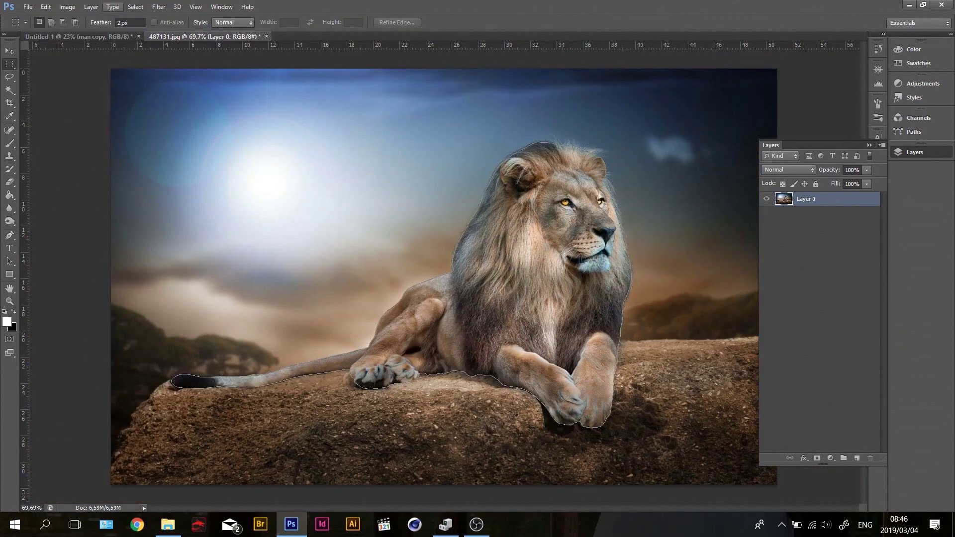
left_click(816, 457)
key("v")
left_click_drag(527, 176, 588, 326)
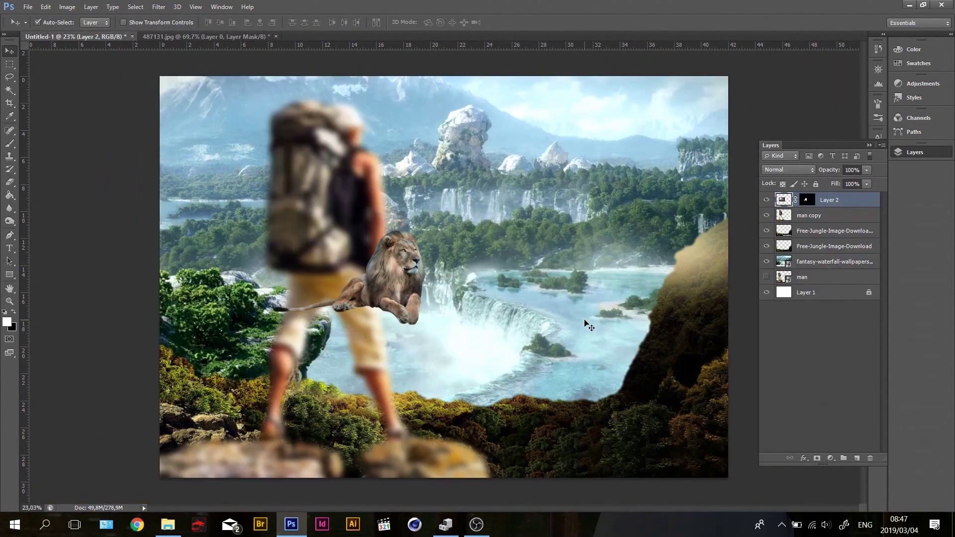
Enlarge the lion, place it right of the waterfall, and move it behind the hiker.
key("ctrl+t")
left_click_drag(425, 324, 490, 502)
left_click_drag(458, 230, 613, 252)
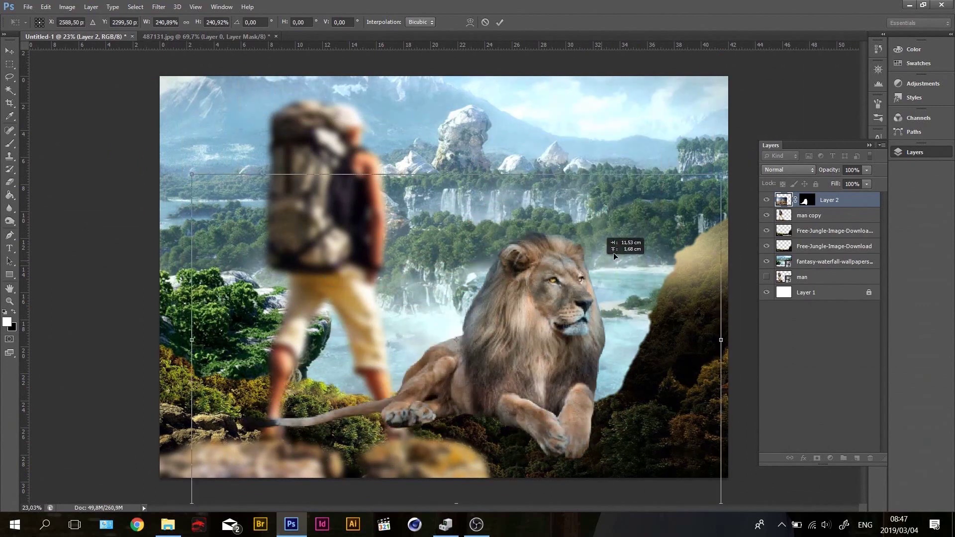
left_click_drag(721, 174, 797, 92)
left_click_drag(610, 210, 609, 196)
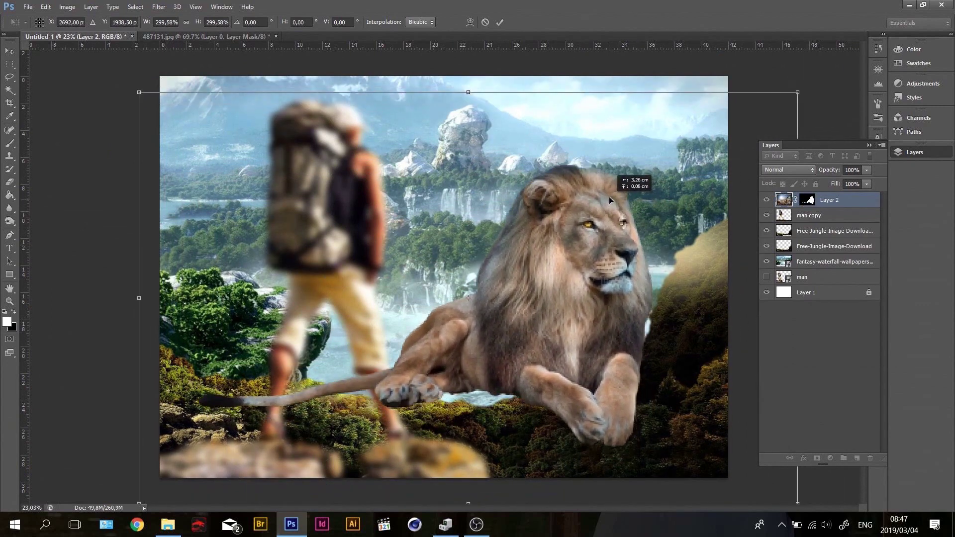
key("Return")
key("ctrl+[")
Erase the lower-left rocks on the jungle copy layer to reveal foliage.
left_click(835, 230)
key("e")
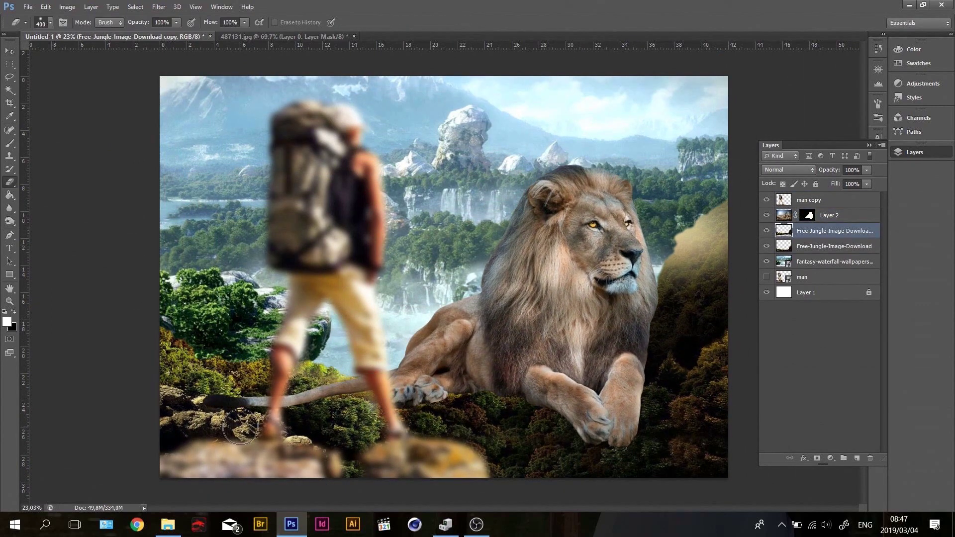
left_click_drag(241, 426, 168, 440)
Apply the lion layer's mask permanently and begin saving the composite.
left_click(849, 215)
right_click(849, 215)
left_click(848, 217)
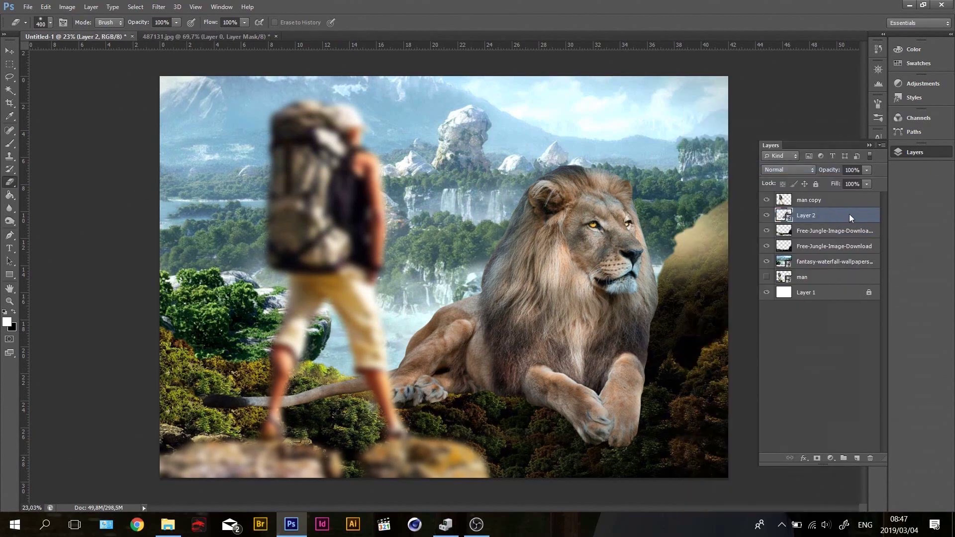
key("ctrl+s")
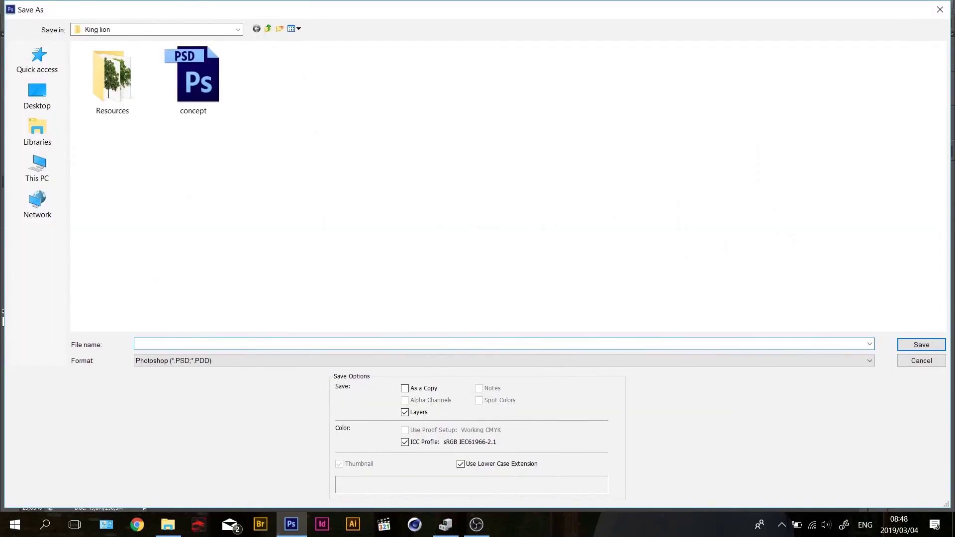
Save as 'The Giant Lion', then duplicate the lion layer below man, renamed 'Lion'.
type("The Giant Lion")
key("Return")
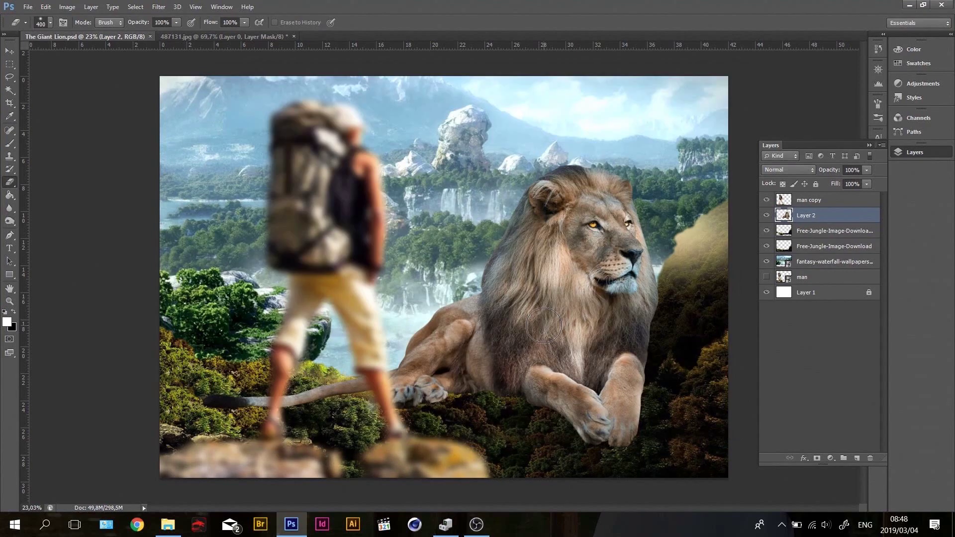
key("v")
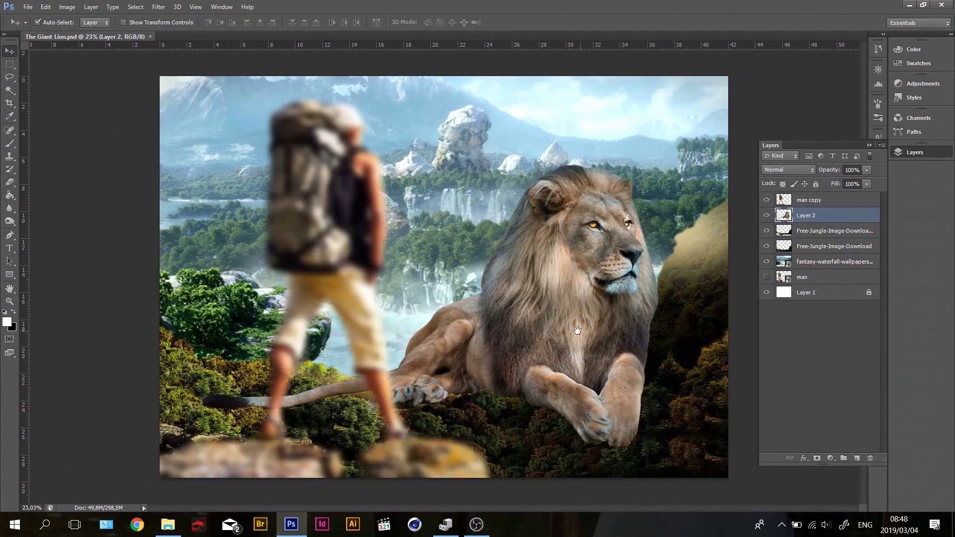
left_click_drag(782, 218, 811, 291)
double_click(812, 291)
type("Lio")
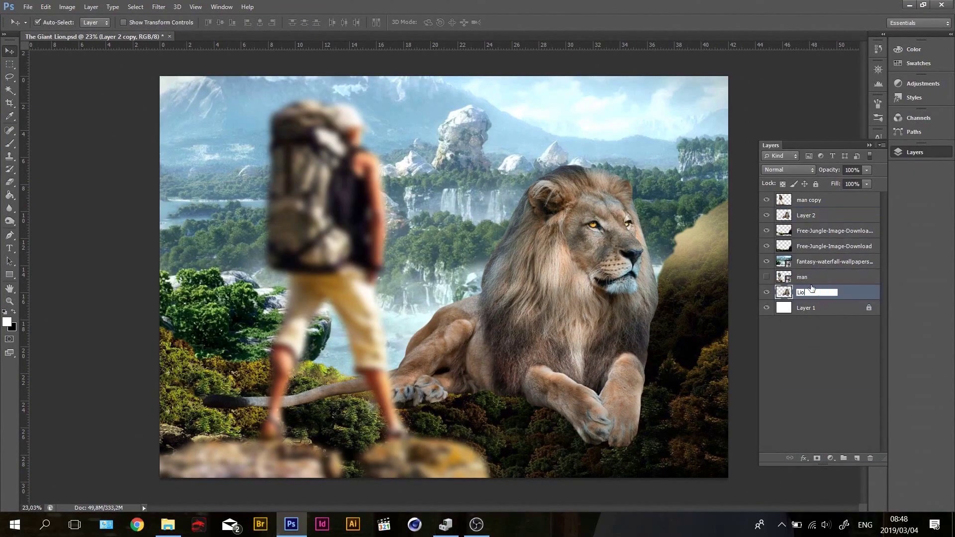
left_click(784, 215)
scroll(622, 408, "up", 5)
Set up a larger soft Eraser and erase stray fur along the lion's right edge.
scroll(446, 244, "up", 2)
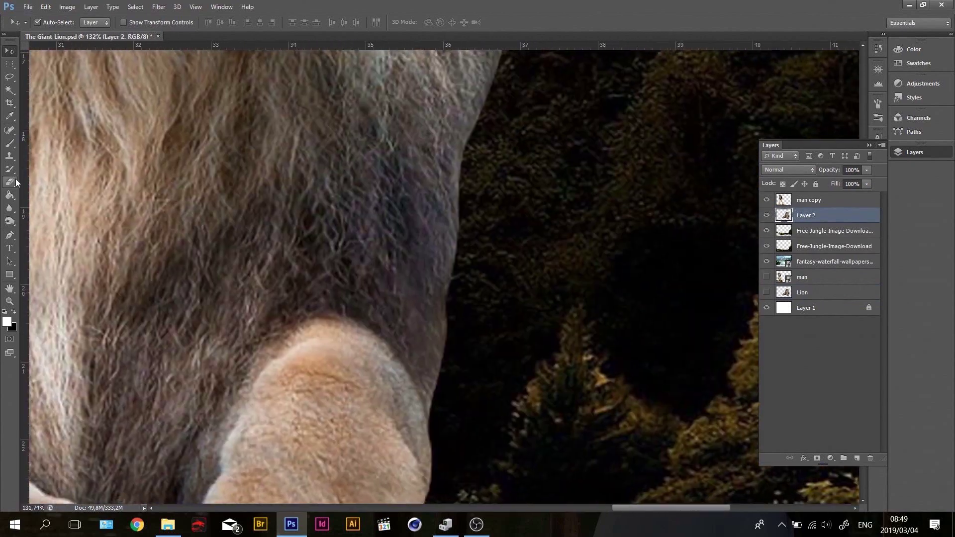
key("e")
right_click(671, 196)
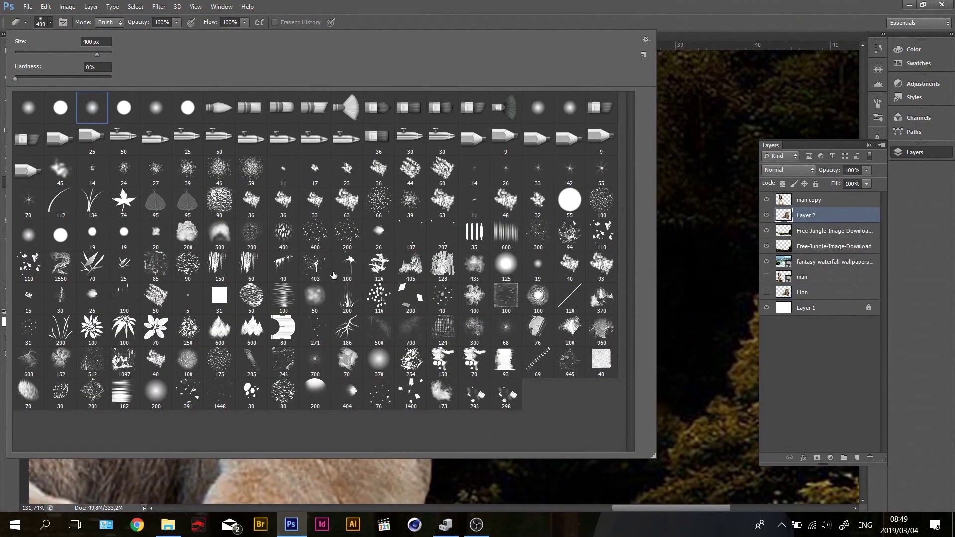
key("Return")
key("bracketright")
key("bracketright")
left_click_drag(452, 373, 485, 114)
Erase stray fur along the lion's ear and mane edges.
scroll(453, 117, "up", 5)
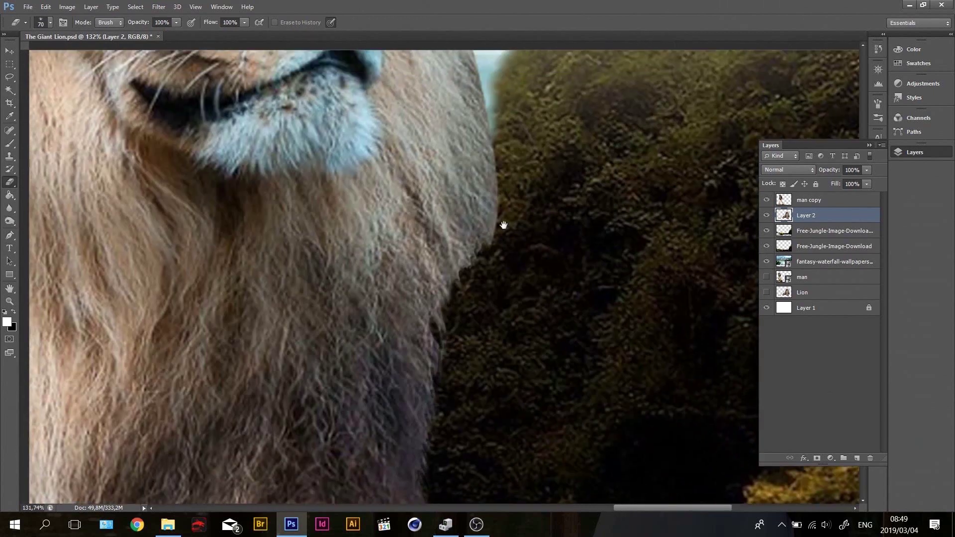
scroll(497, 239, "up", 3)
scroll(497, 238, "up", 3)
scroll(494, 172, "left", 2)
scroll(495, 173, "up", 3)
left_click_drag(496, 204, 415, 128)
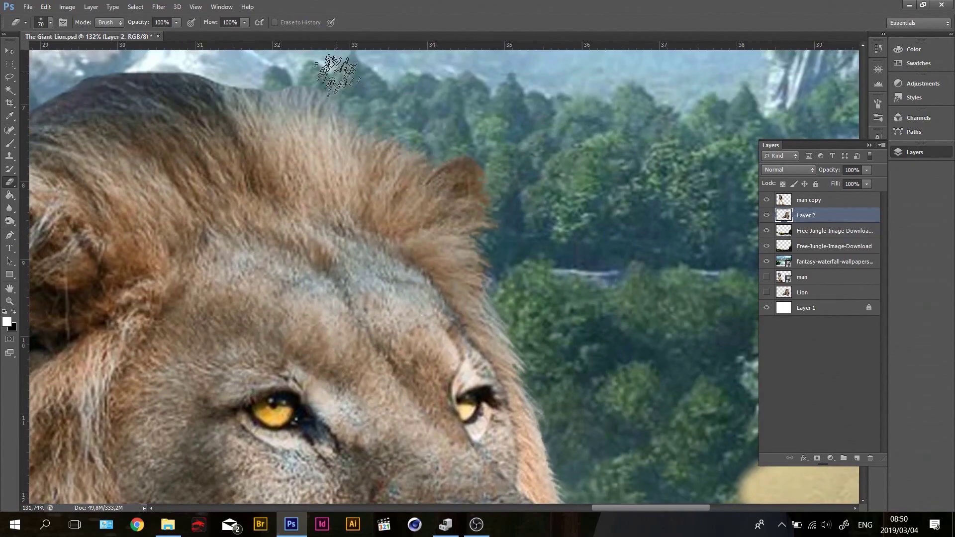
scroll(337, 74, "left", 5)
scroll(338, 75, "up", 1)
left_click_drag(512, 139, 364, 142)
scroll(230, 251, "down", 3)
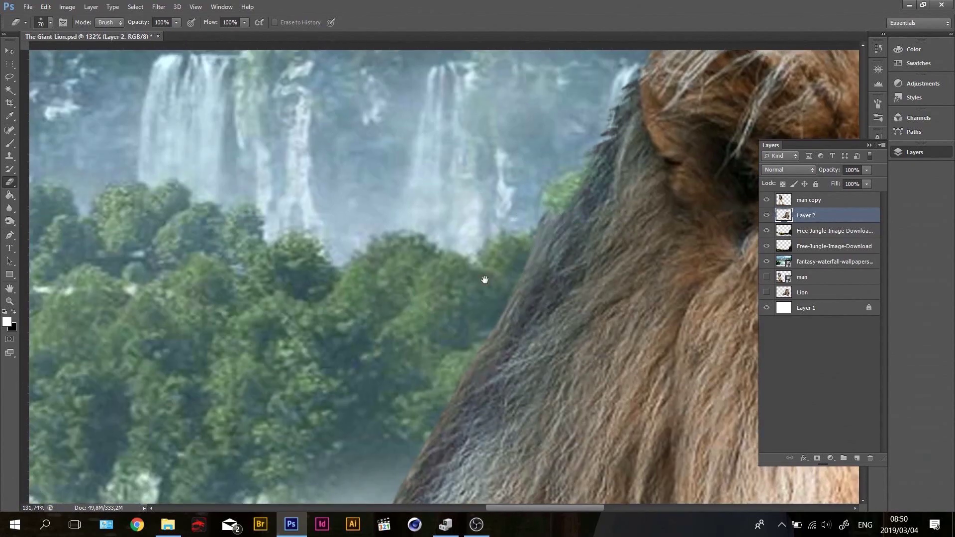
scroll(486, 277, "up", 2)
scroll(405, 329, "down", 3)
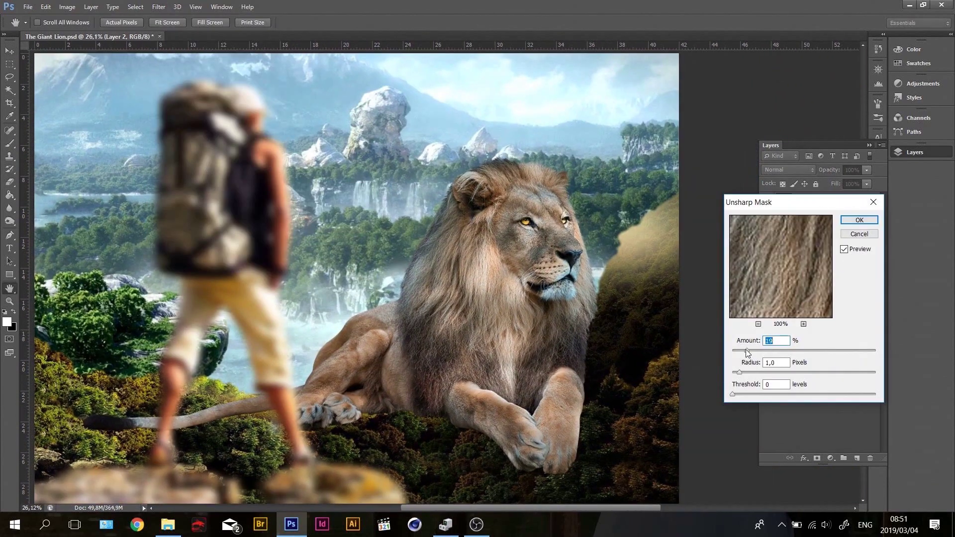
Close the Unsharp Mask settings and return to the Eraser.
left_click(868, 235)
key("e")
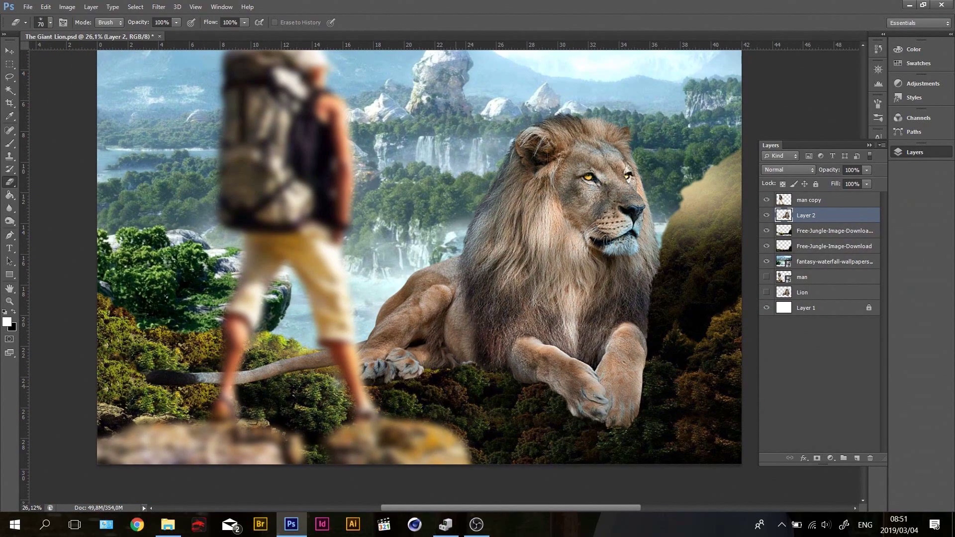
key("alt+z")
key("alt+z")
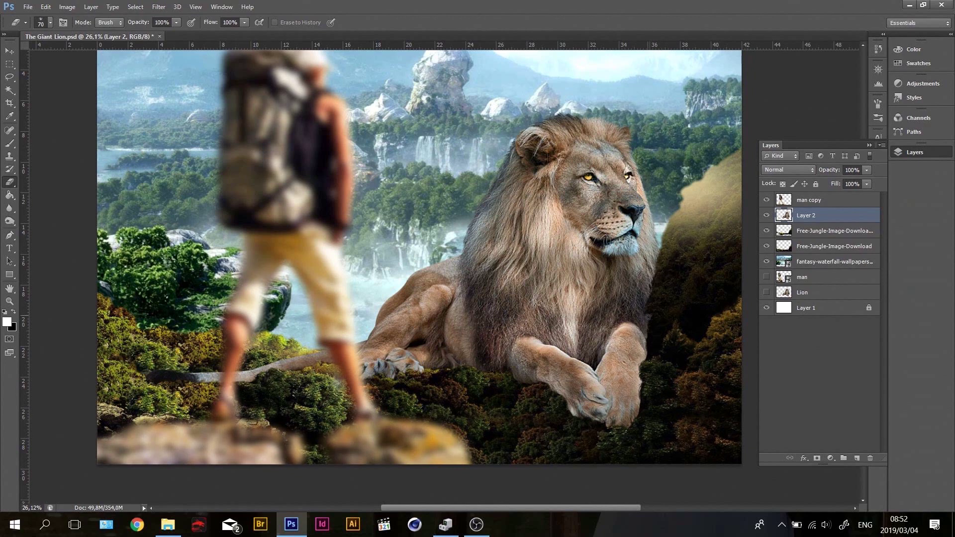
Add a new layer above the lion and sample a dark paint colour for the Brush.
key("i")
key("ctrl+shift+alt+n")
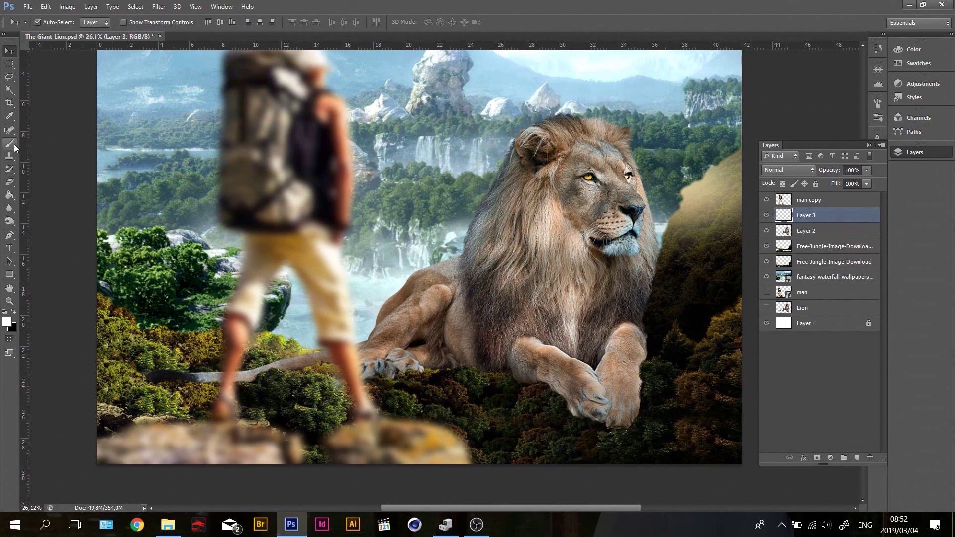
left_click(7, 322)
left_click(634, 410)
key("Return")
key("b")
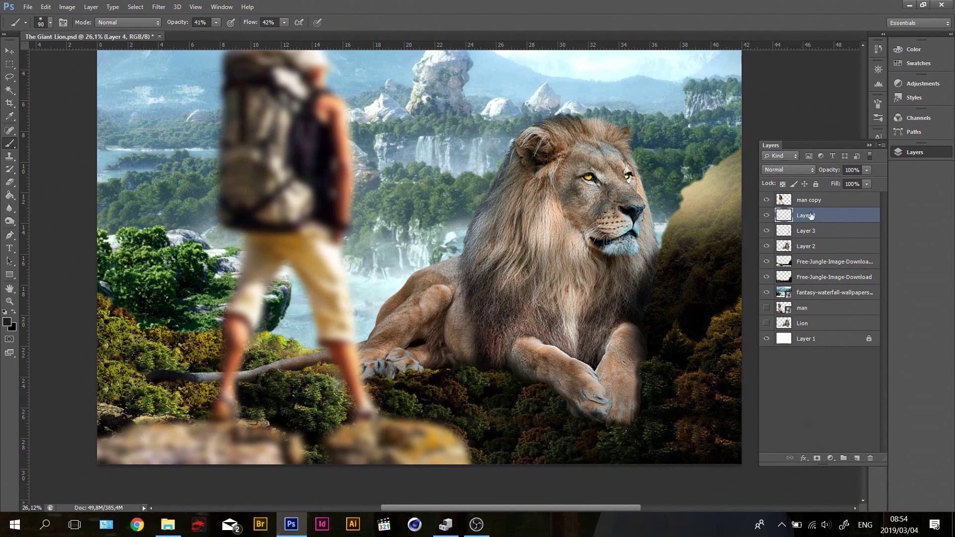
Paint dark strokes over the lion's mane, chest, shoulder and right side.
scroll(444, 160, "up", 3)
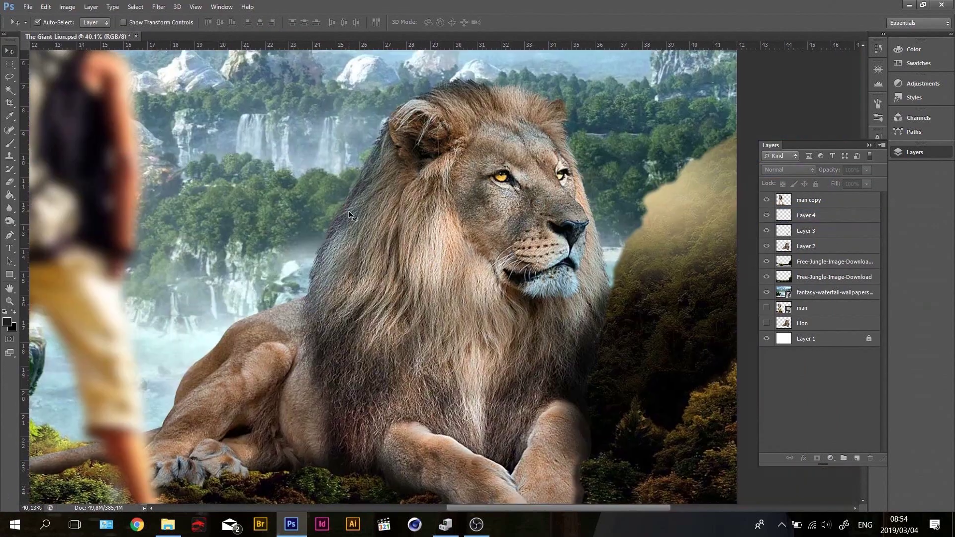
left_click_drag(490, 294, 527, 301)
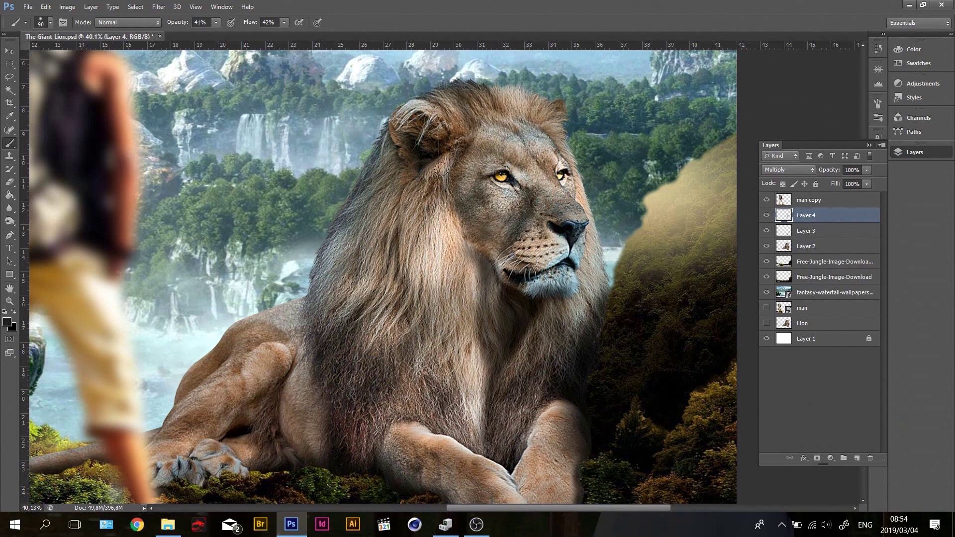
mouse_move(401, 274)
left_mouse_down()
mouse_move(367, 388)
mouse_move(350, 365)
left_mouse_up()
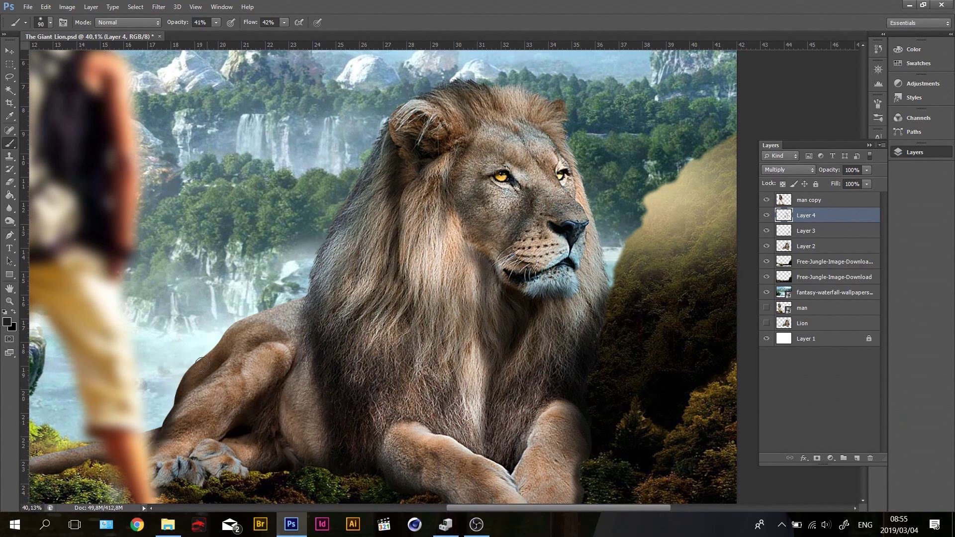
mouse_move(209, 441)
left_mouse_down()
mouse_move(328, 239)
mouse_move(437, 174)
mouse_move(468, 423)
mouse_move(391, 183)
left_mouse_up()
left_click_drag(625, 275, 615, 277)
Place the Tree_Transparent image into the poster's lower right corner.
key("ctrl+0")
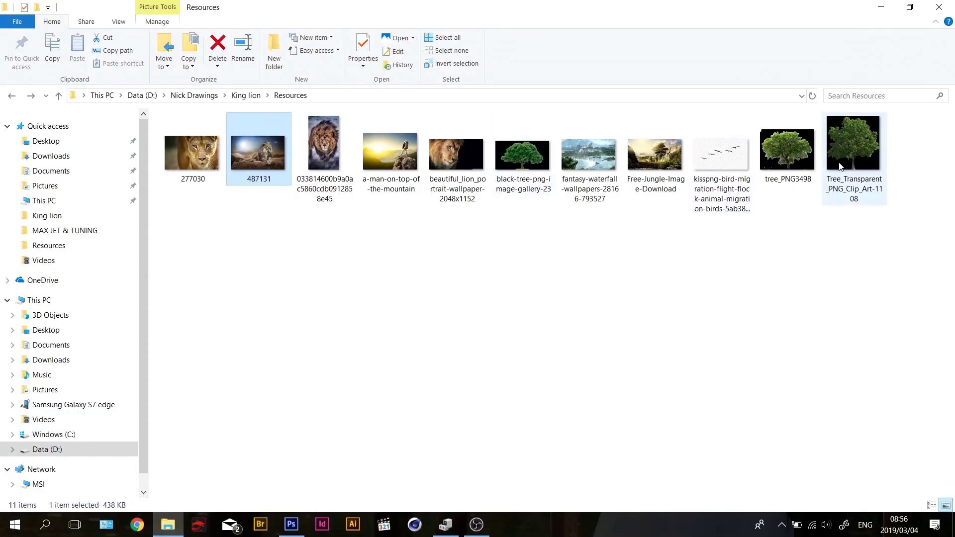
left_click_drag(853, 145, 447, 274)
key("Return")
mouse_move(454, 219)
left_mouse_down()
mouse_move(753, 418)
mouse_move(691, 369)
left_mouse_up()
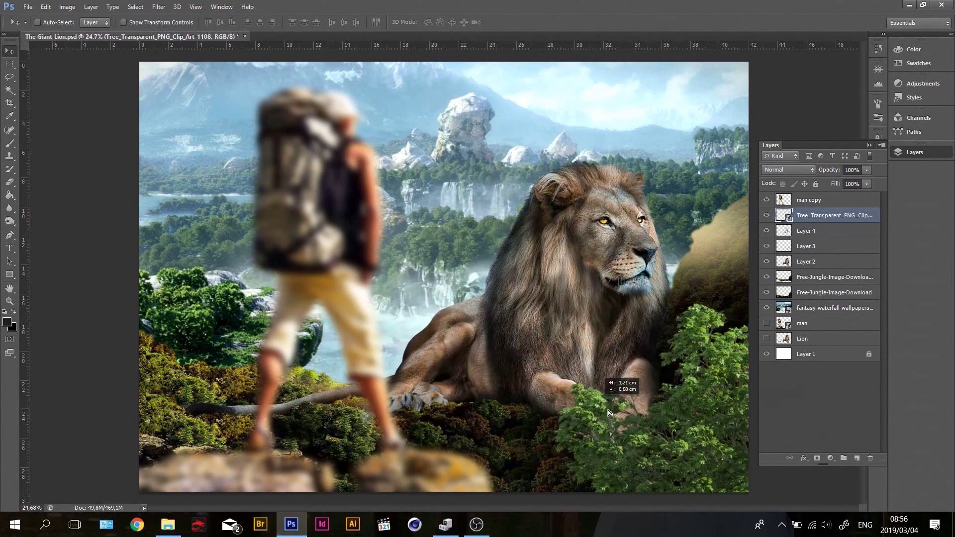
Boost the lower-right tree's contrast with Levels and soften it with Gaussian Blur.
left_click(67, 7)
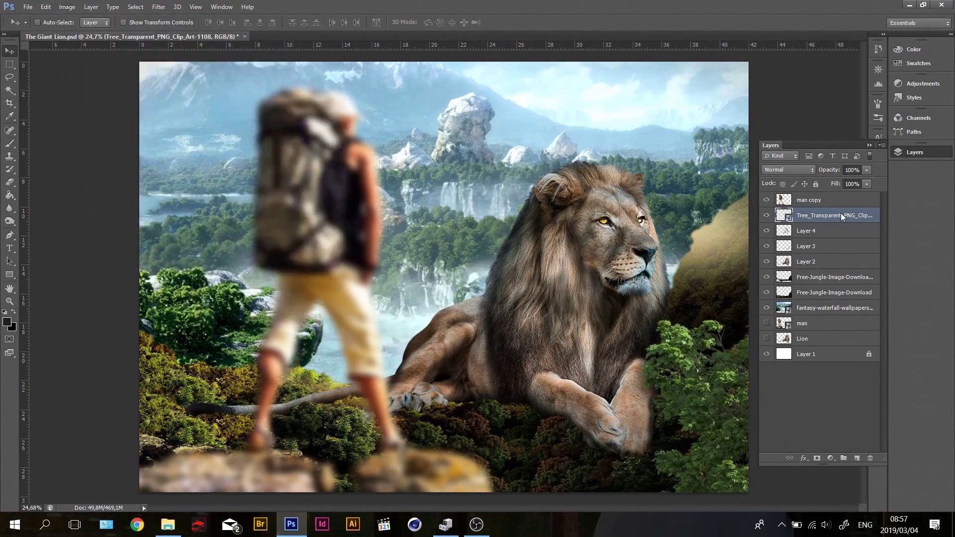
left_click(67, 7)
mouse_move(88, 37)
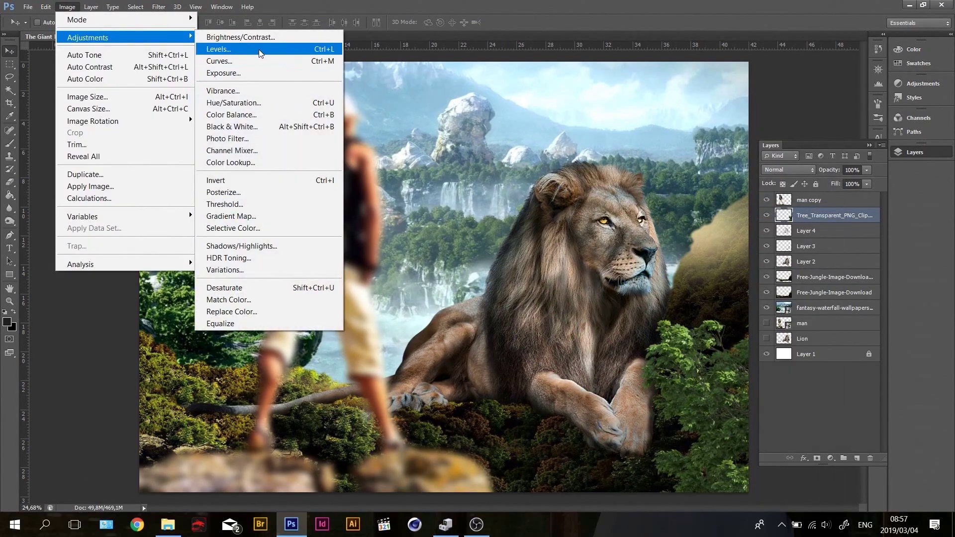
left_click(272, 49)
left_click_drag(760, 299, 827, 301)
left_click(921, 205)
left_click(159, 7)
left_click(349, 214)
Enlarge and reposition the lower-right tree with Free Transform.
key("Return")
key("ctrl+t")
left_click_drag(630, 239, 621, 216)
mouse_move(687, 381)
left_mouse_down()
mouse_move(690, 341)
mouse_move(697, 371)
left_mouse_up()
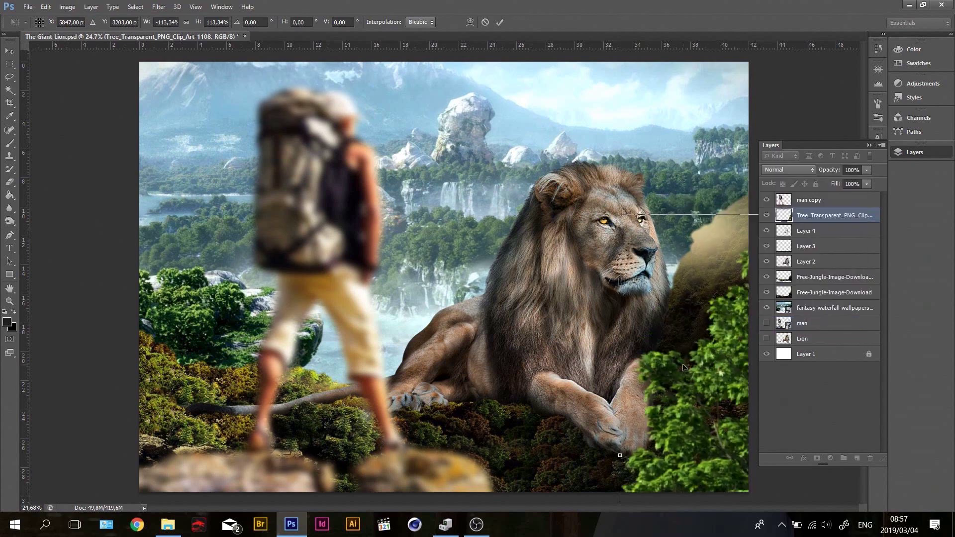
right_click(698, 378)
key("Escape")
key("Return")
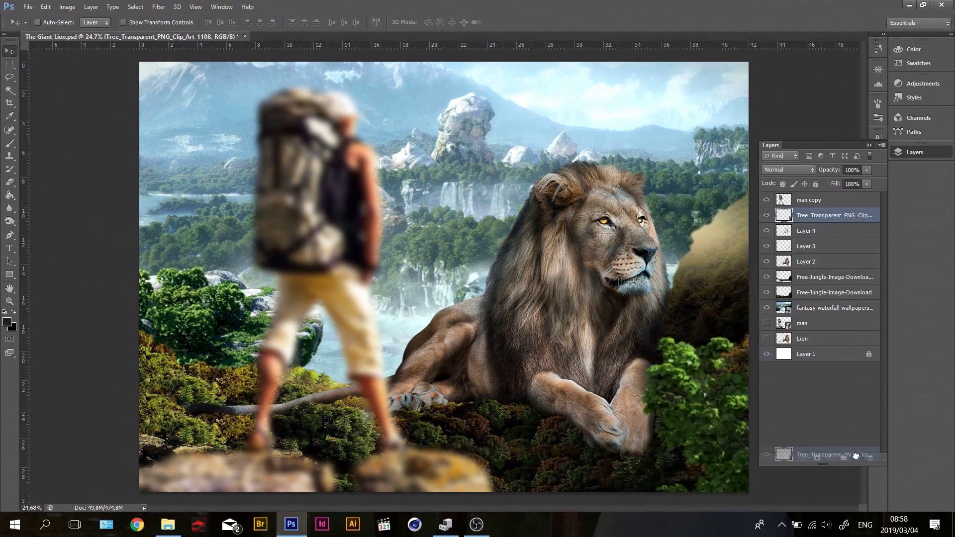
Duplicate the tree, shrink the copy into a small bush, and move it below the lion.
key("ctrl+j")
key("ctrl+t")
mouse_move(699, 379)
left_mouse_down()
mouse_move(446, 379)
mouse_move(428, 309)
mouse_move(499, 261)
left_mouse_up()
key("Return")
key("ctrl+bracketleft")
key("ctrl+bracketleft")
key("ctrl+bracketleft")
Duplicate the small tree, flip it horizontally, and place it behind the lion's back.
key("ctrl+j")
key("ctrl+t")
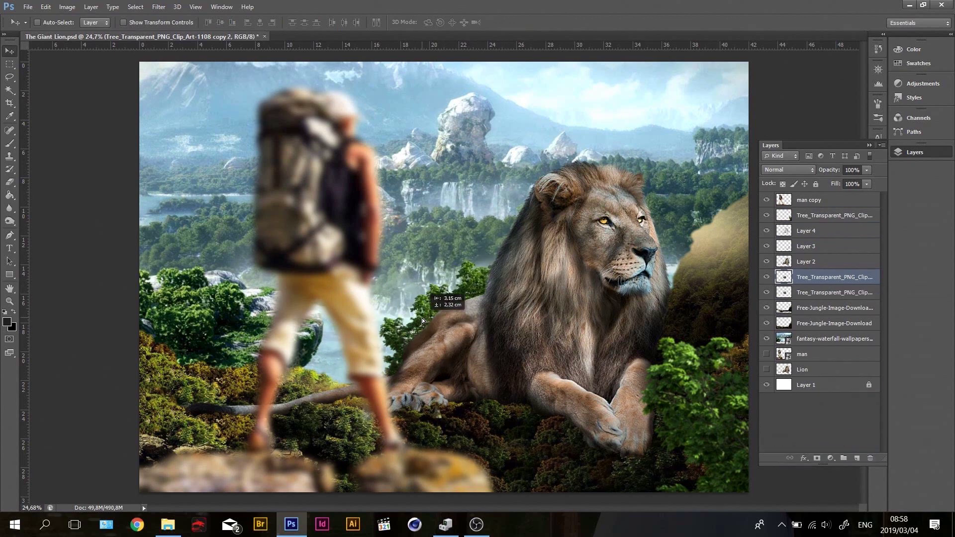
right_click(422, 318)
left_click(403, 347)
mouse_move(398, 356)
left_mouse_down()
mouse_move(450, 321)
mouse_move(683, 288)
left_mouse_up()
key("Return")
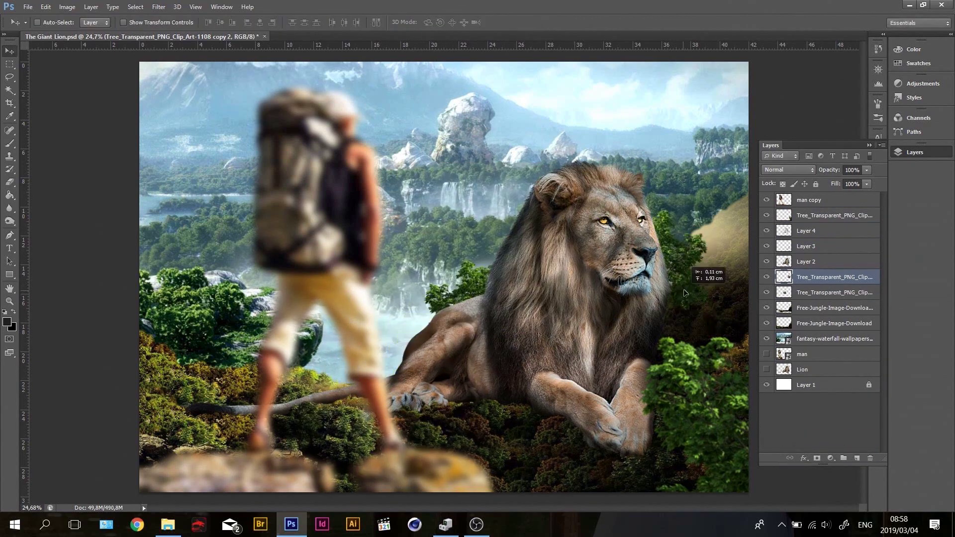
Move the jungle copy layer above a tree layer, pick the Burn tool, and drag in the birds image.
left_click_drag(846, 312, 845, 298)
key("e")
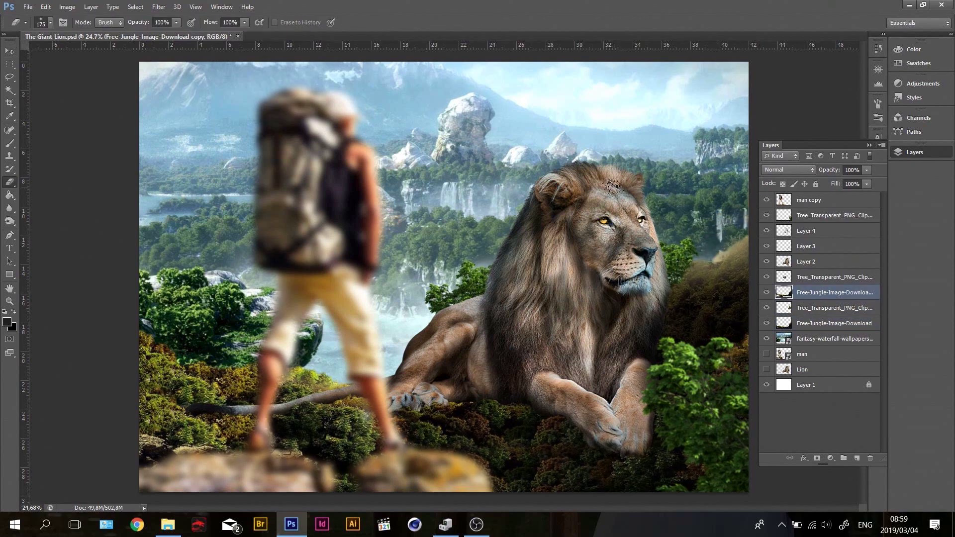
left_click(16, 223)
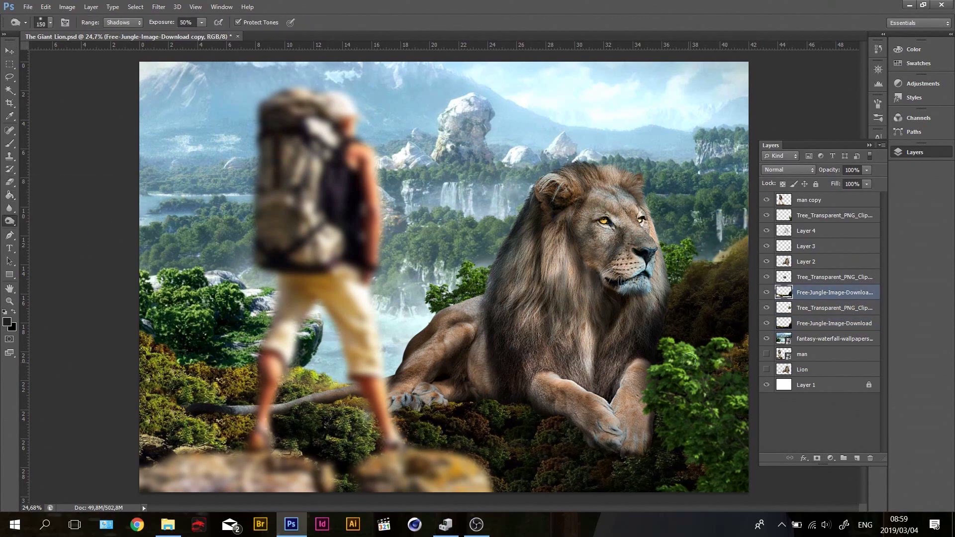
left_click(168, 524)
mouse_move(721, 157)
left_mouse_down()
mouse_move(431, 485)
mouse_move(398, 249)
left_mouse_up()
Place the birds image, shift it right, and erase bird marks across the lion's face.
key("Return")
left_click(806, 169)
left_click(788, 251)
right_click(829, 199)
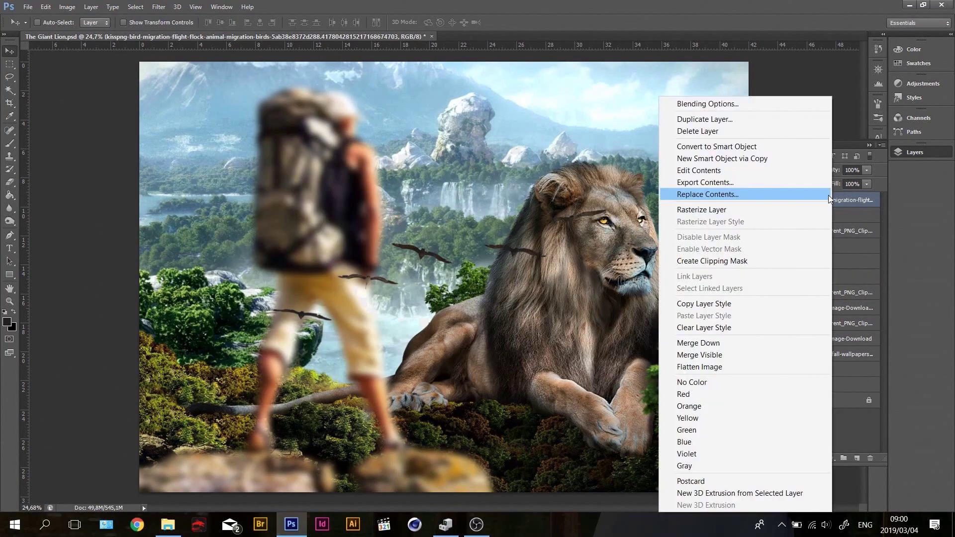
key("Escape")
left_click_drag(463, 278, 561, 271)
key("e")
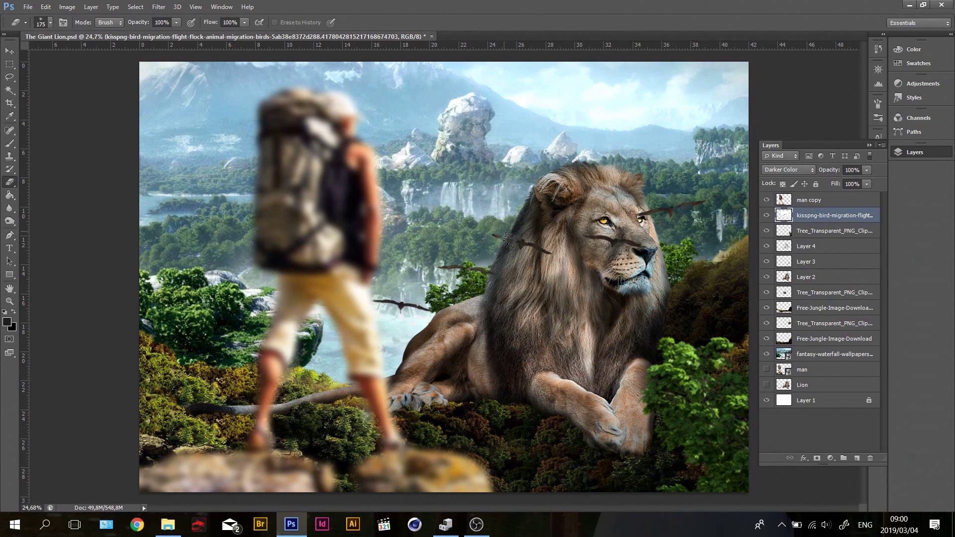
left_click_drag(617, 222, 616, 263)
right_click(689, 215)
left_click(721, 300)
Move the birds higher in the sky and shift the hiker further left.
key("v")
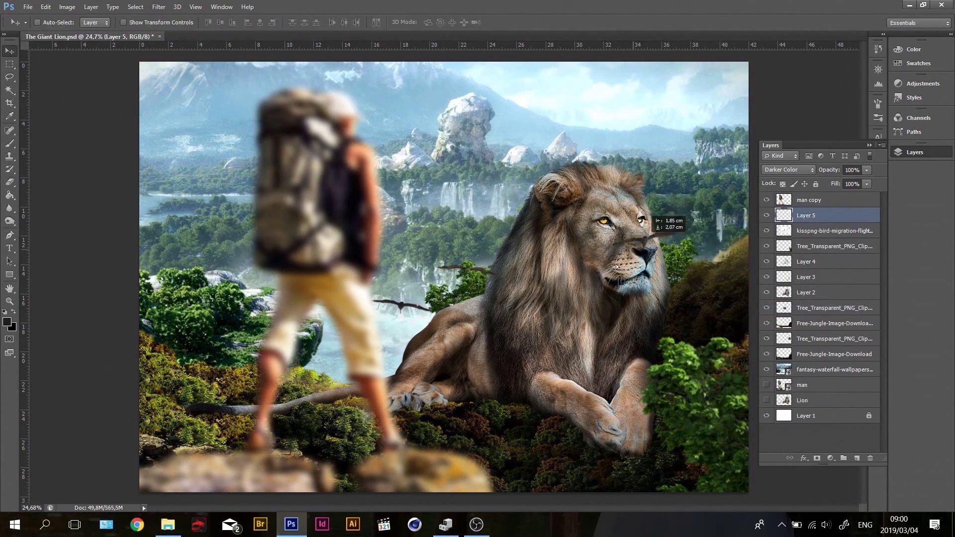
left_click(848, 231, "ctrl")
left_click_drag(448, 269, 463, 196)
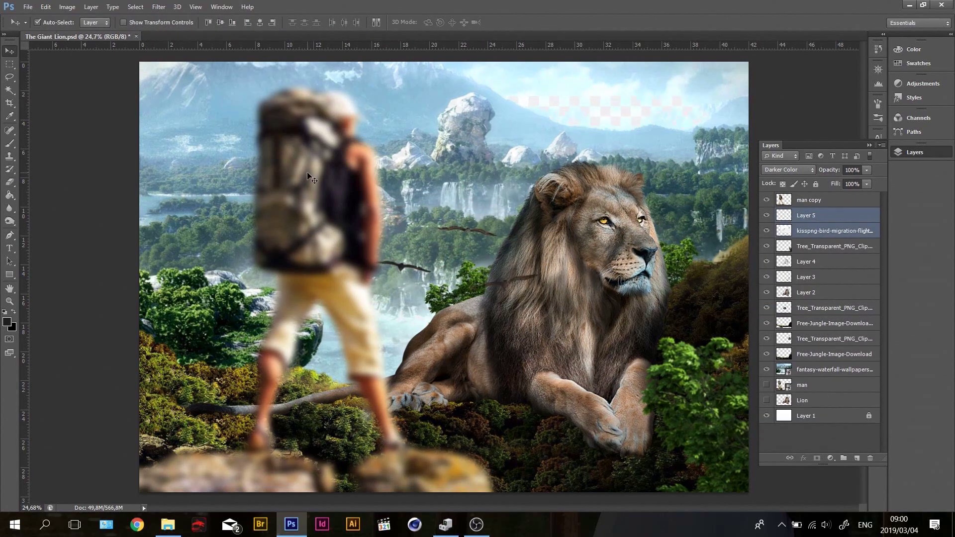
left_click_drag(308, 175, 246, 175)
left_click_drag(401, 265, 361, 272)
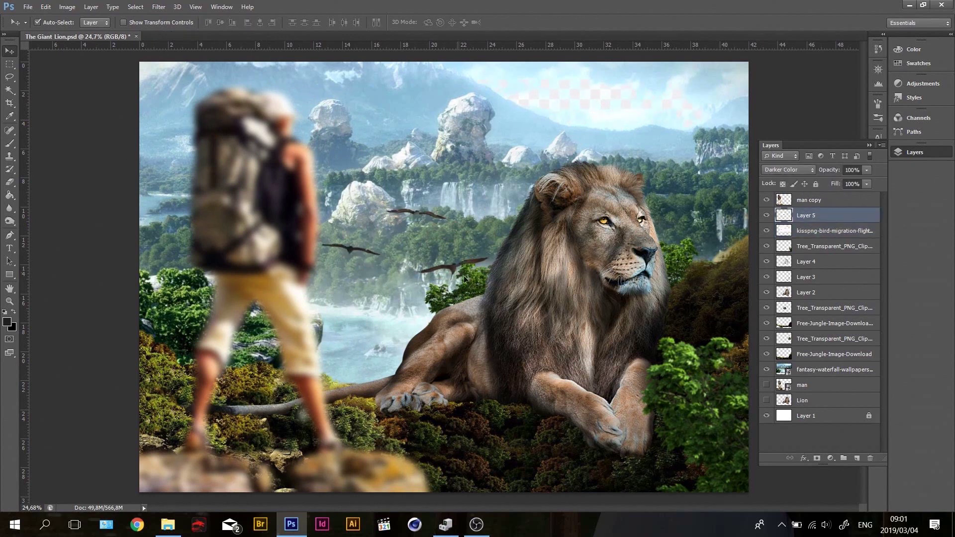
Duplicate the bird, flip the copy horizontally, and shrink it to the left.
key("ctrl+j")
key("ctrl+t")
right_click(666, 144)
left_click(679, 241)
mouse_move(647, 144)
left_mouse_down()
mouse_move(617, 141)
mouse_move(630, 130)
left_mouse_up()
key("Return")
Add a second bird copy and rearrange the birds across the sky.
key("ctrl+j")
key("ctrl+t")
scroll(581, 135, "up", 2)
key("Return")
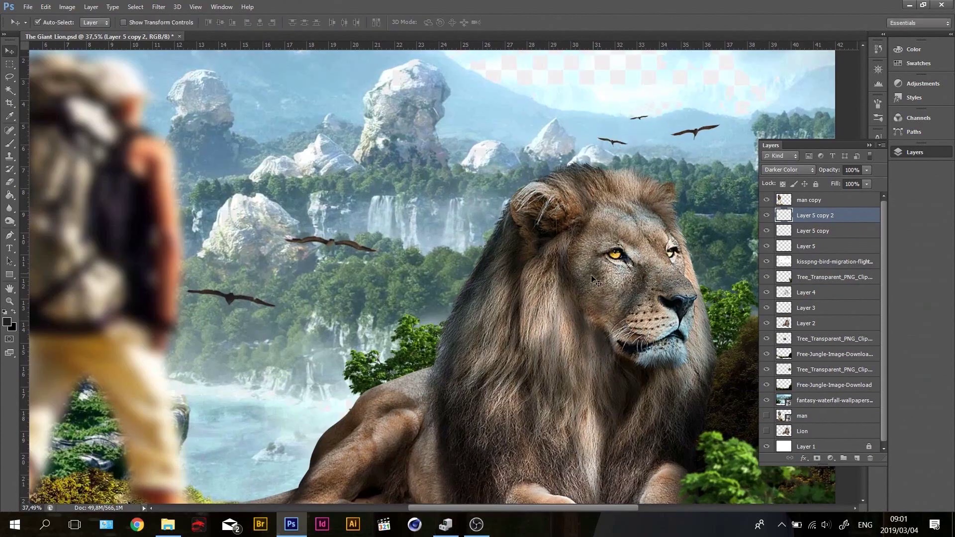
scroll(547, 174, "down", 3)
left_click_drag(643, 153, 537, 146)
left_click_drag(422, 220, 675, 161)
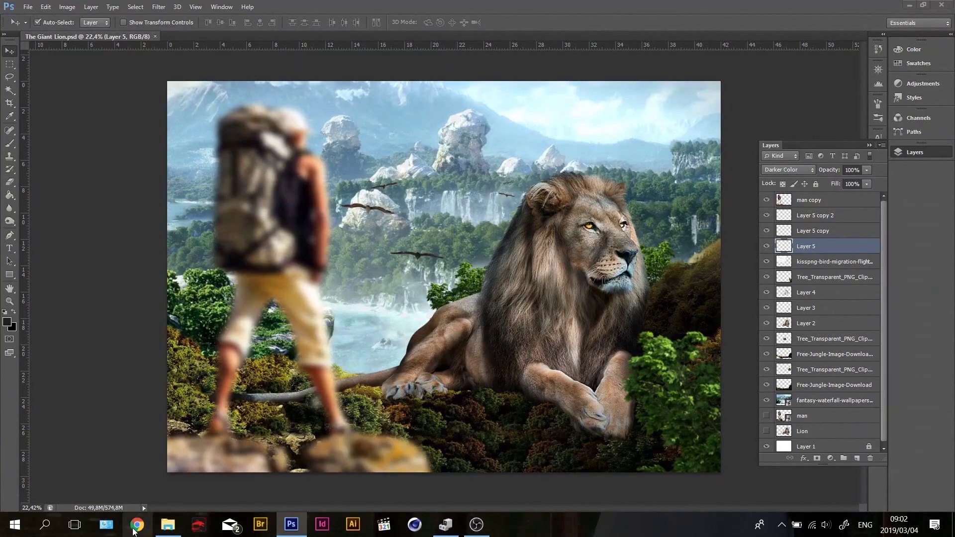
Search Chrome images for a yellow lens flare and copy the golden sun-ray flare.
left_click(134, 528)
type("yel")
left_click(188, 96)
left_click(131, 119)
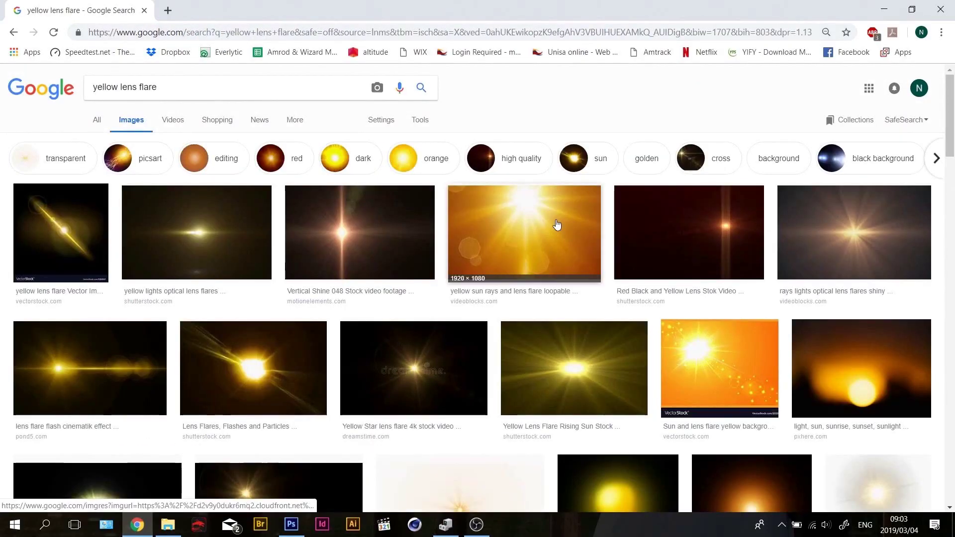
left_click(556, 225)
right_click(240, 156)
left_click(308, 288)
left_click(292, 524)
Paste the sun-ray flare as a top layer and enlarge it over the canvas.
key("ctrl+v")
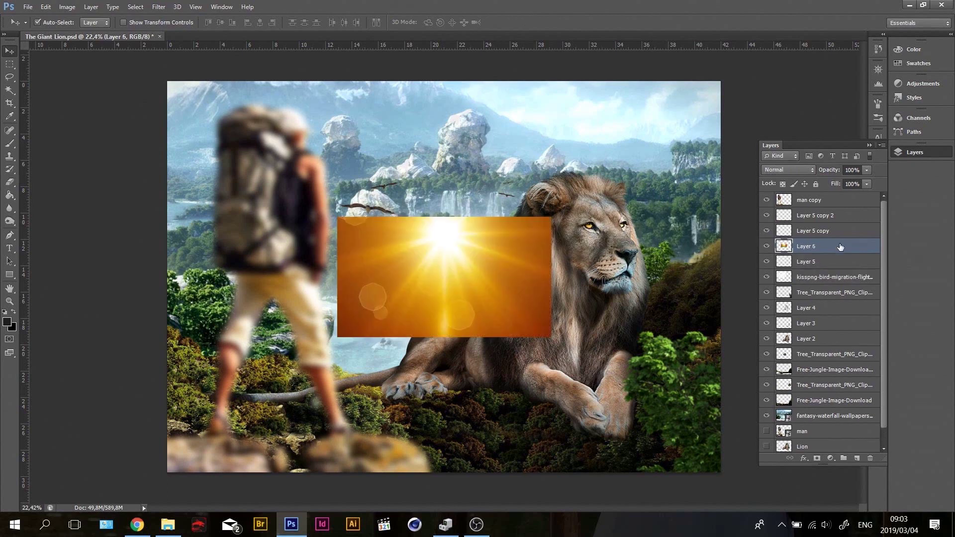
left_click_drag(840, 247, 840, 200)
key("ctrl+t")
key("Return")
mouse_move(551, 216)
left_mouse_down()
mouse_move(720, 132)
mouse_move(736, 348)
left_mouse_up()
scroll(800, 171, "down", 3)
scroll(801, 172, "down", 6)
scroll(802, 173, "down", 1)
Lower the flare's opacity, erase its edges with a large brush, and slide the glow across.
key("ctrl+t")
key("Return")
left_click(867, 170)
left_click_drag(866, 182, 845, 184)
scroll(791, 173, "down", 4)
key("e")
right_click(79, 106)
double_click(92, 107)
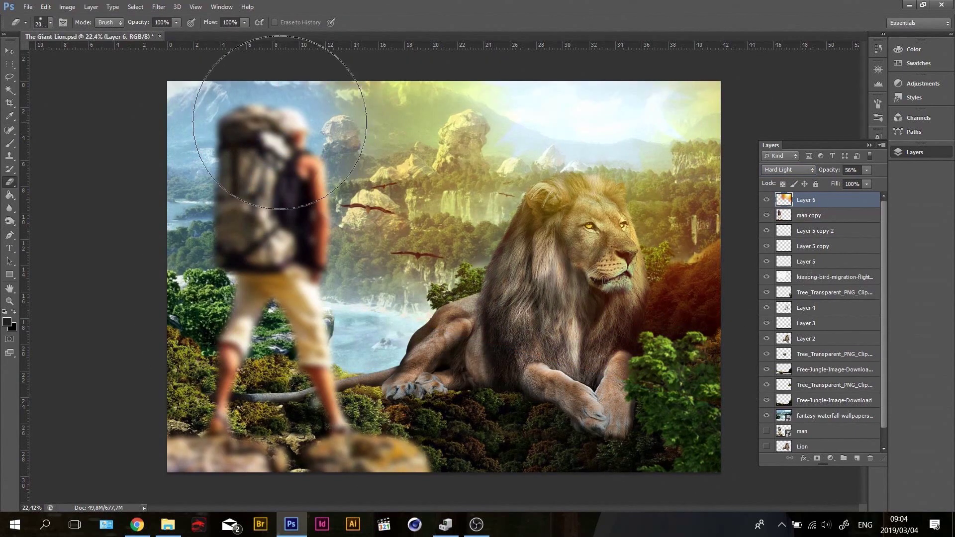
key("v")
mouse_move(423, 113)
left_mouse_down()
mouse_move(603, 134)
mouse_move(481, 165)
left_mouse_up()
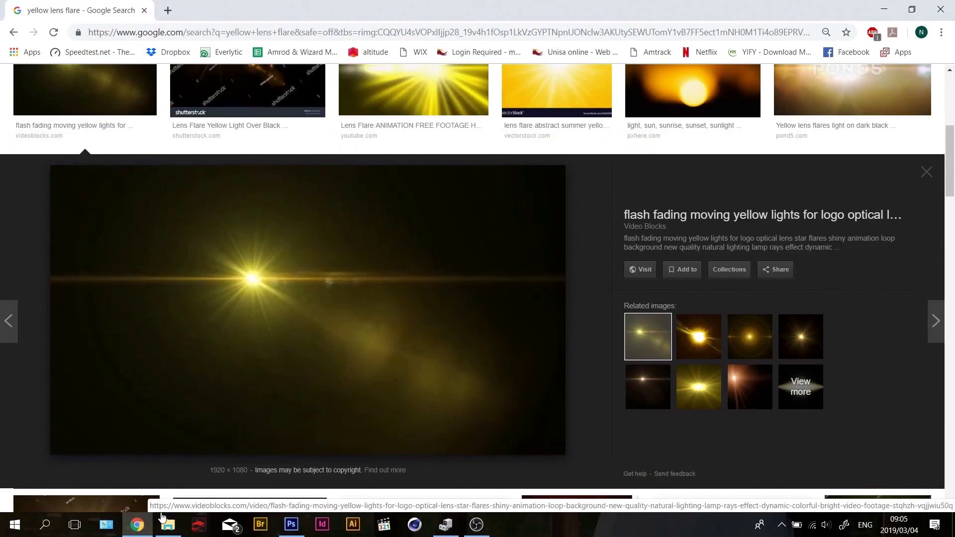
Copy the yellow flash flare from Chrome, paste it, and stretch it to fill the canvas.
left_click(460, 297)
right_click(352, 366)
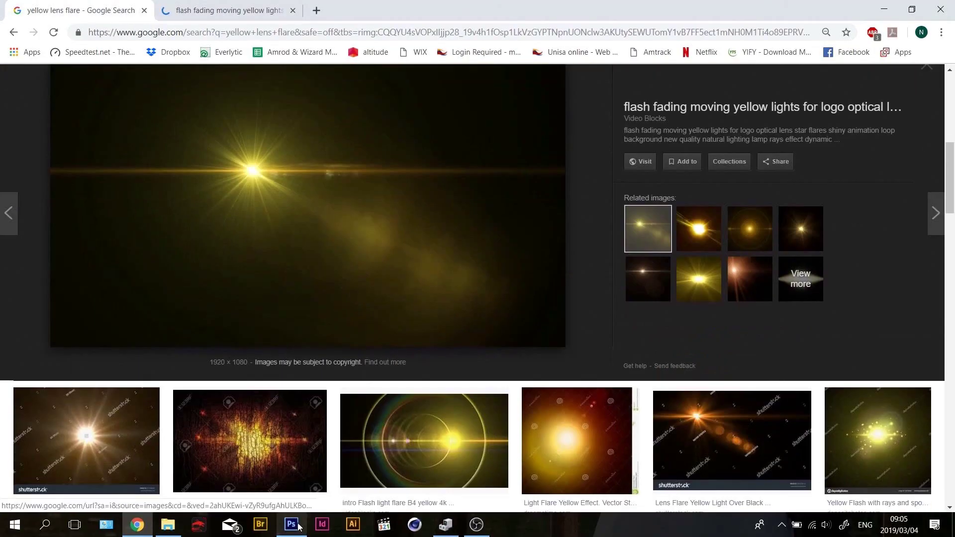
left_click(291, 524)
key("ctrl+v")
key("ctrl+t")
left_click_drag(337, 335, 70, 503)
key("Return")
Raise the second flare's saturation to +30 and set its blend mode to Screen.
left_click(67, 6)
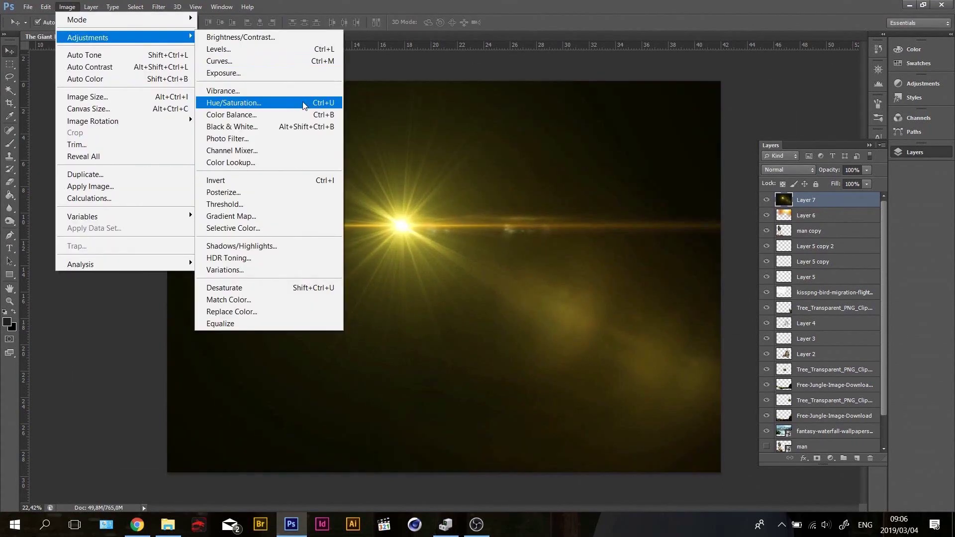
left_click(304, 105)
mouse_move(664, 180)
left_mouse_down()
mouse_move(694, 181)
mouse_move(664, 181)
left_mouse_up()
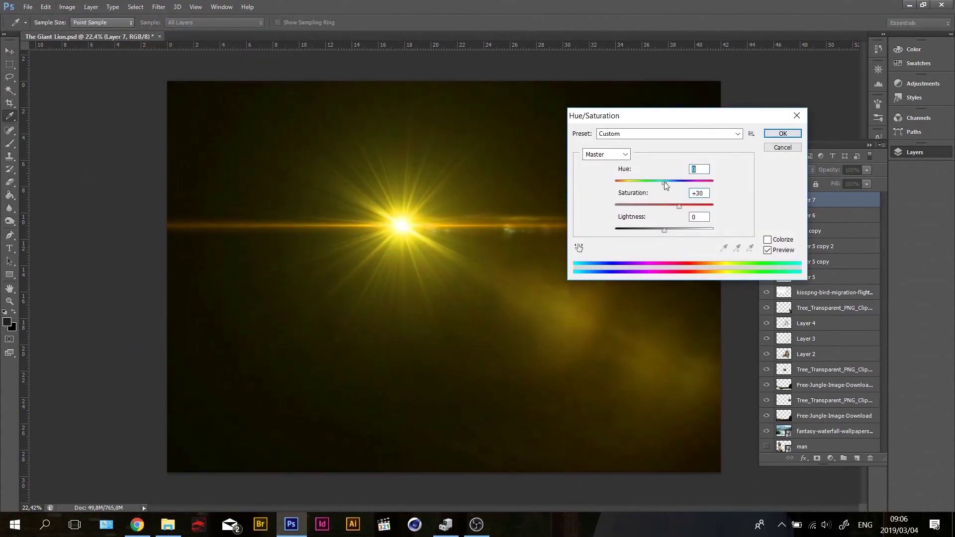
key("Return")
left_click(788, 170)
left_click(778, 281)
Move the flare layer below Layer 2 and position the sunburst in the upper right.
left_click_drag(805, 199, 805, 348)
key("v")
left_click_drag(417, 194, 631, 145)
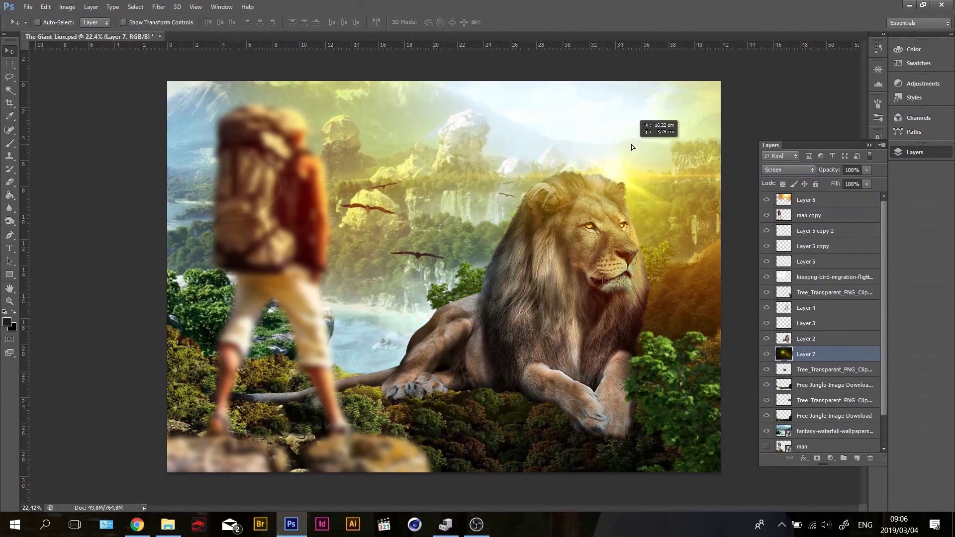
key("ctrl+t")
mouse_move(705, 211)
left_mouse_down()
mouse_move(596, 214)
mouse_move(658, 227)
left_mouse_up()
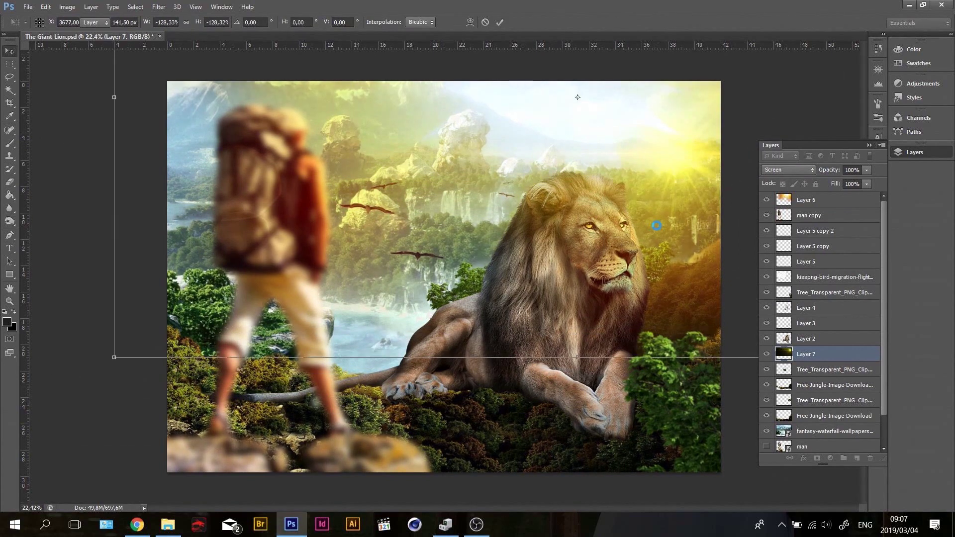
key("Return")
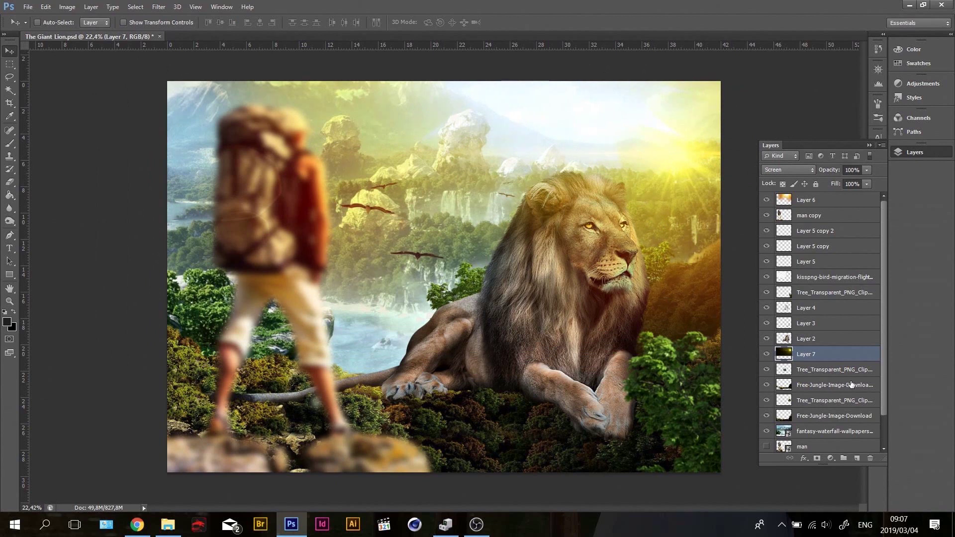
scroll(851, 385, "down", 2)
left_click(836, 398)
left_click(159, 7)
left_click(338, 219)
left_click_drag(674, 161, 658, 157)
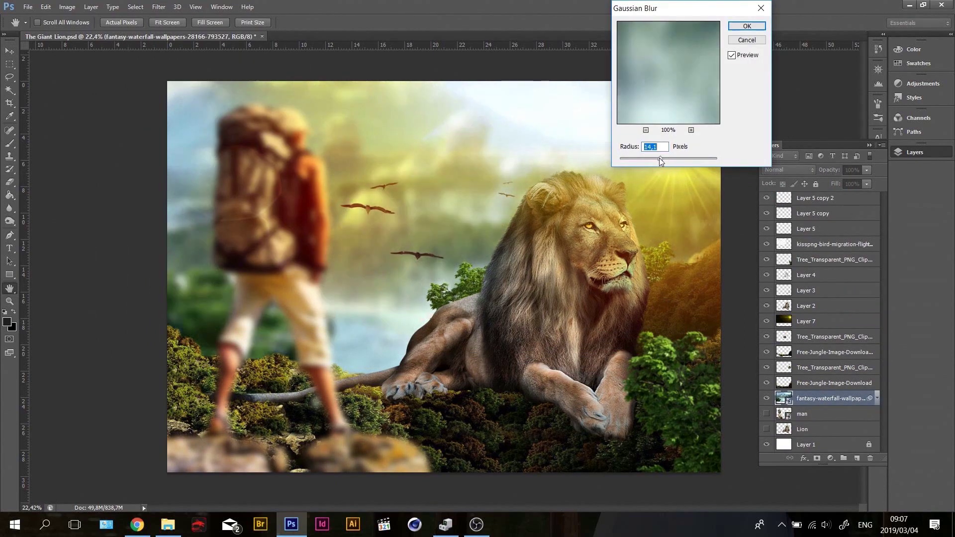
key("Escape")
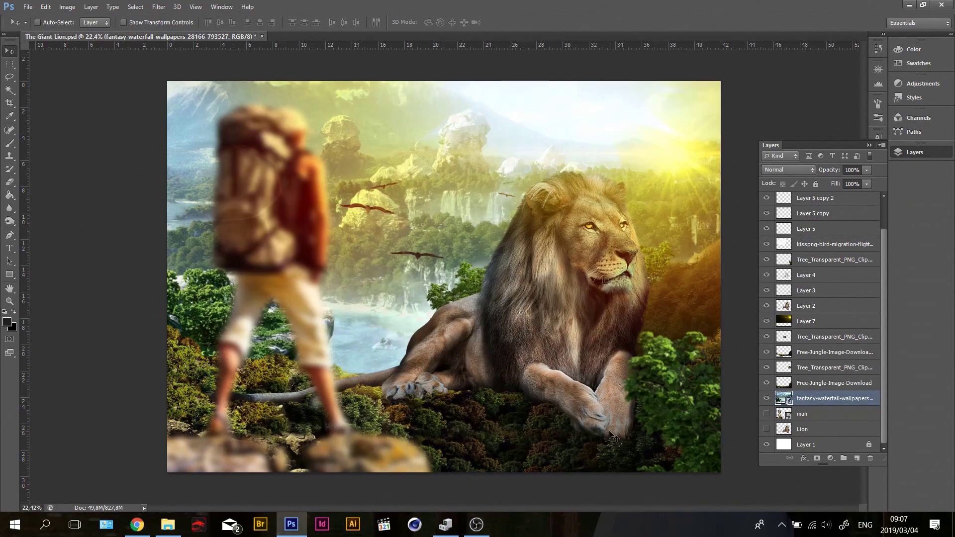
Place a recoloured jungle-bushes copy along the bottom foreground and raise its layer near the top.
scroll(859, 368, "up", 2)
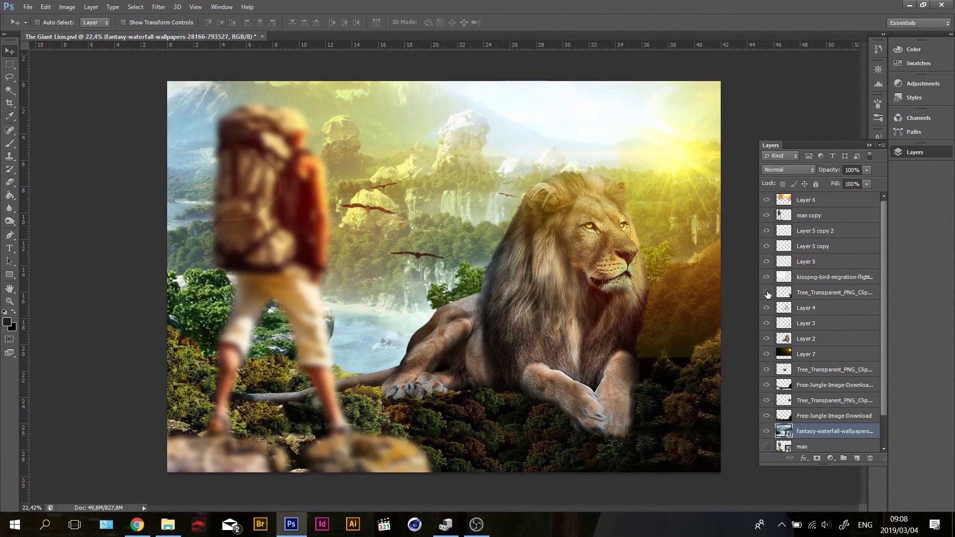
left_click(836, 290)
mouse_move(696, 422)
left_mouse_down()
mouse_move(580, 452)
mouse_move(517, 439)
left_mouse_up()
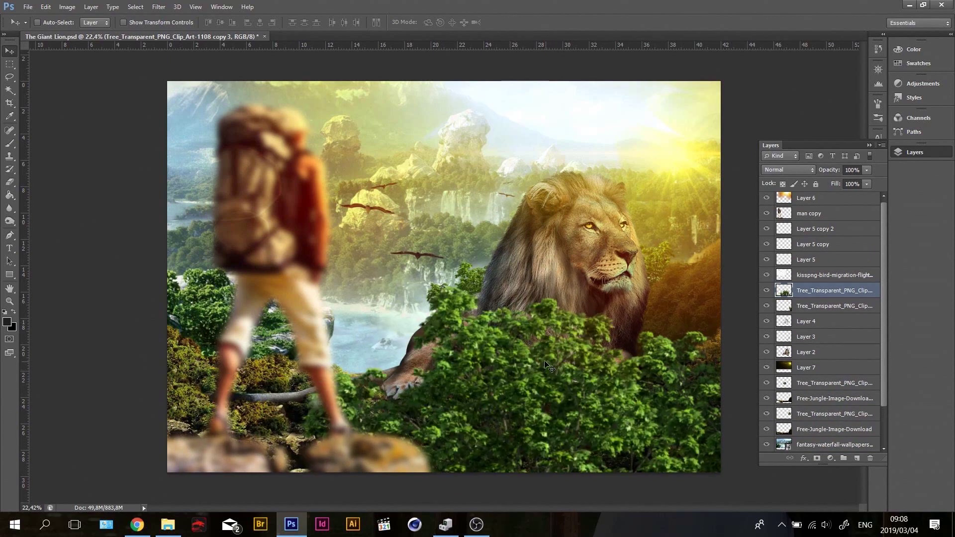
left_click_drag(517, 439, 584, 459)
left_click(67, 7)
left_click(277, 104)
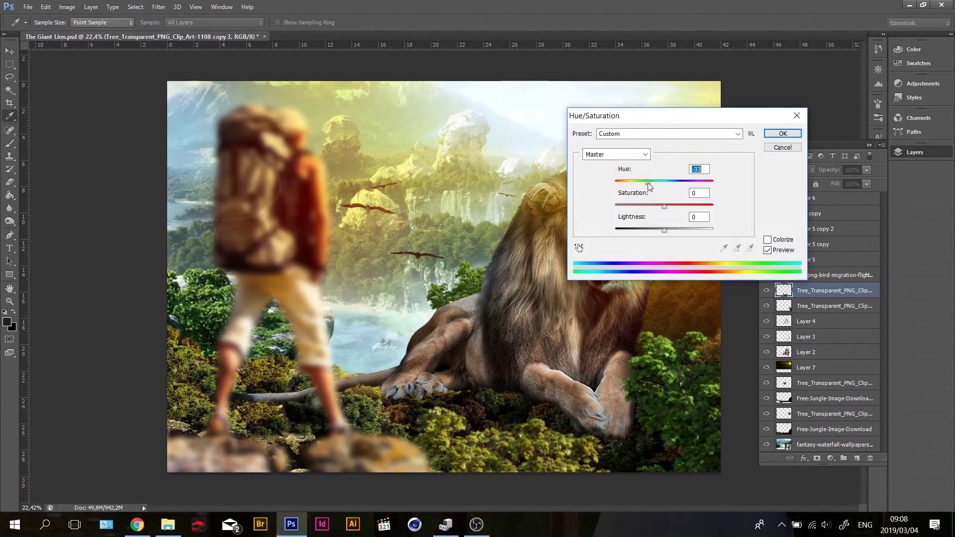
key("Return")
mouse_move(645, 448)
left_mouse_down()
mouse_move(576, 458)
mouse_move(543, 444)
mouse_move(530, 458)
left_mouse_up()
key("ctrl+]")
key("ctrl+]")
key("ctrl+]")
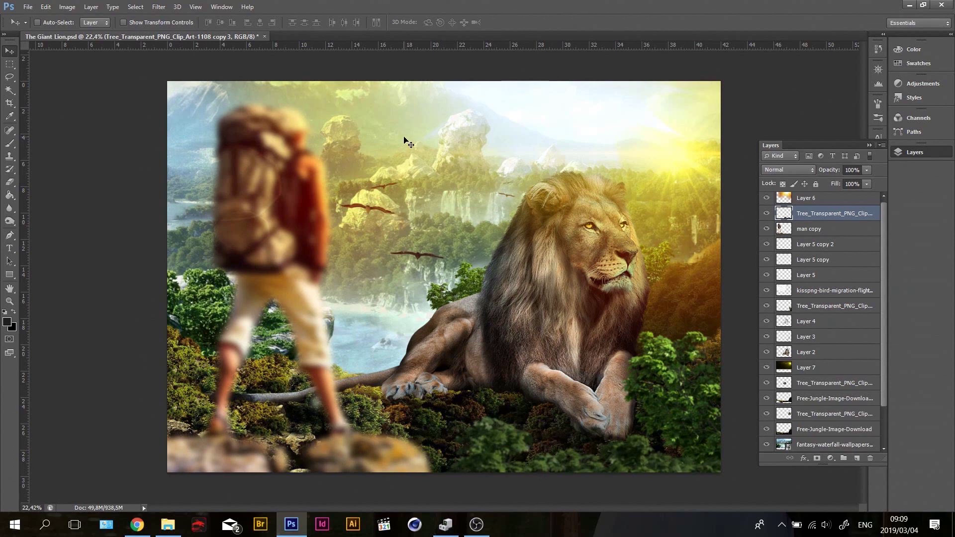
Shift the waterfall background up and to the left.
key("alt+comma")
left_click_drag(451, 155, 434, 145)
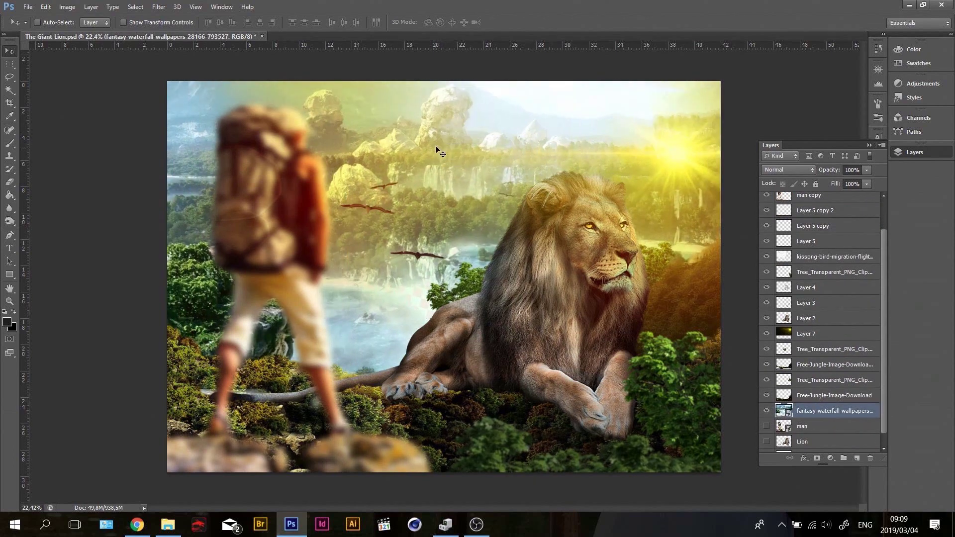
key("ctrl+t")
Mirror and reposition the waterfall background, then show and select the bird flock layer.
left_click_drag(412, 154, 434, 170)
key("Return")
scroll(882, 243, "up", 2)
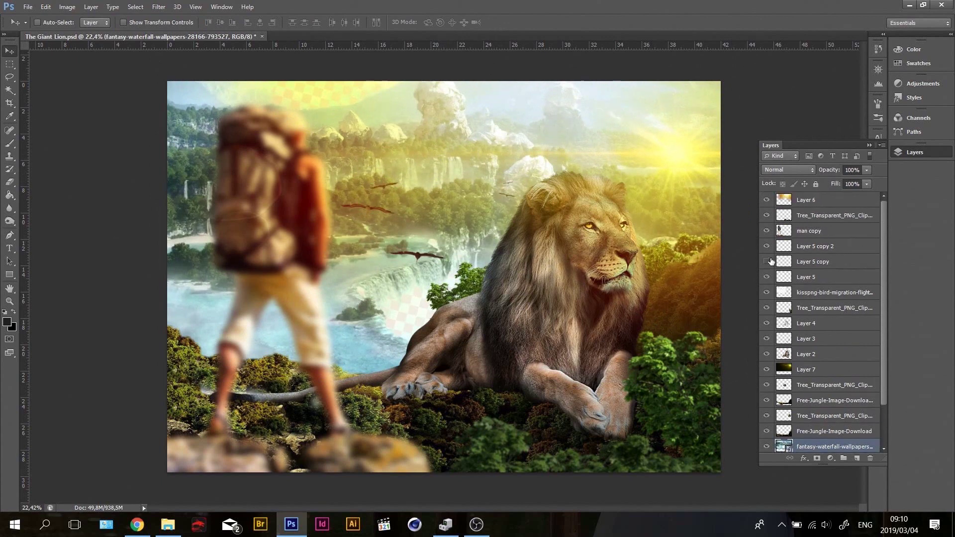
left_click(767, 292)
left_click(820, 293)
key("e")
Sharpen the waterfall with Unsharp Mask and raise the sunburst glow layer above the lion.
left_click(158, 7)
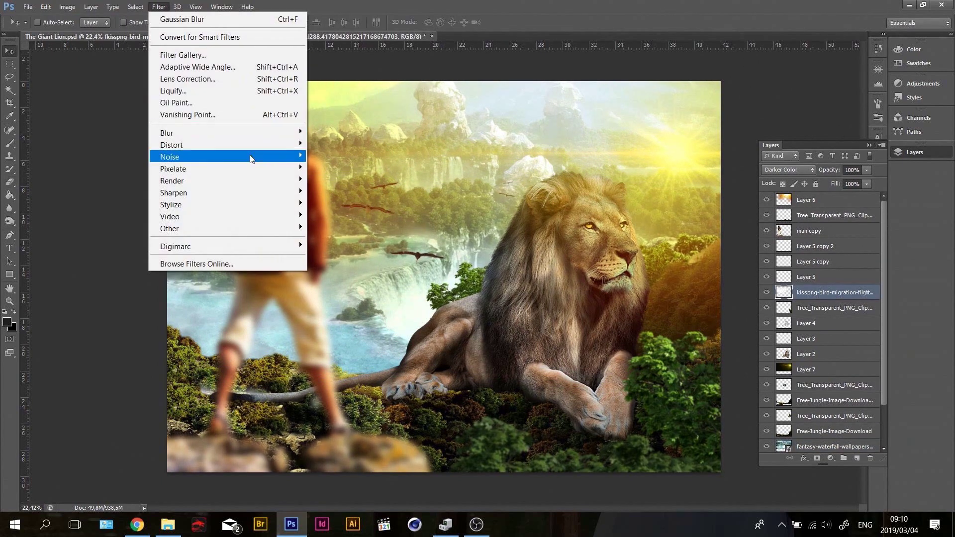
left_click(219, 30)
left_click_drag(650, 191, 657, 193)
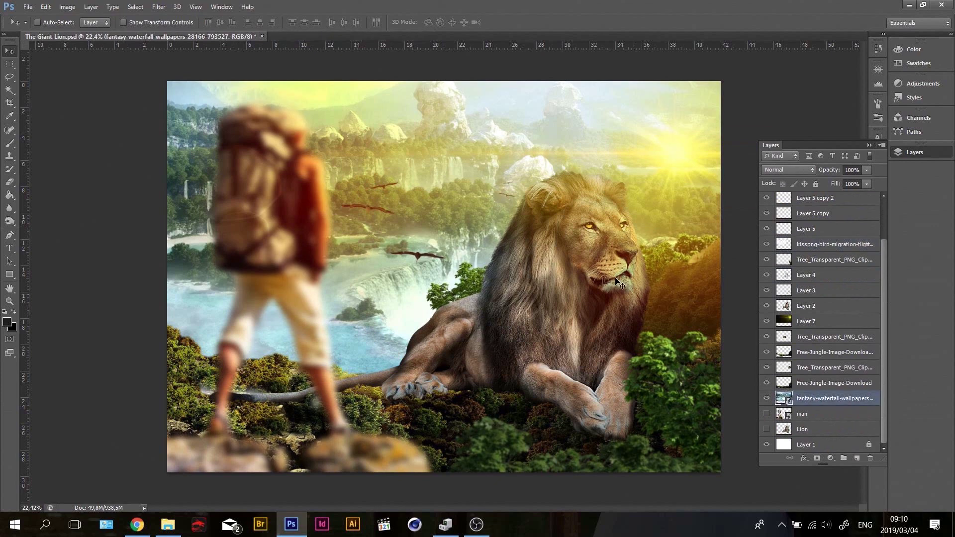
left_click(67, 7)
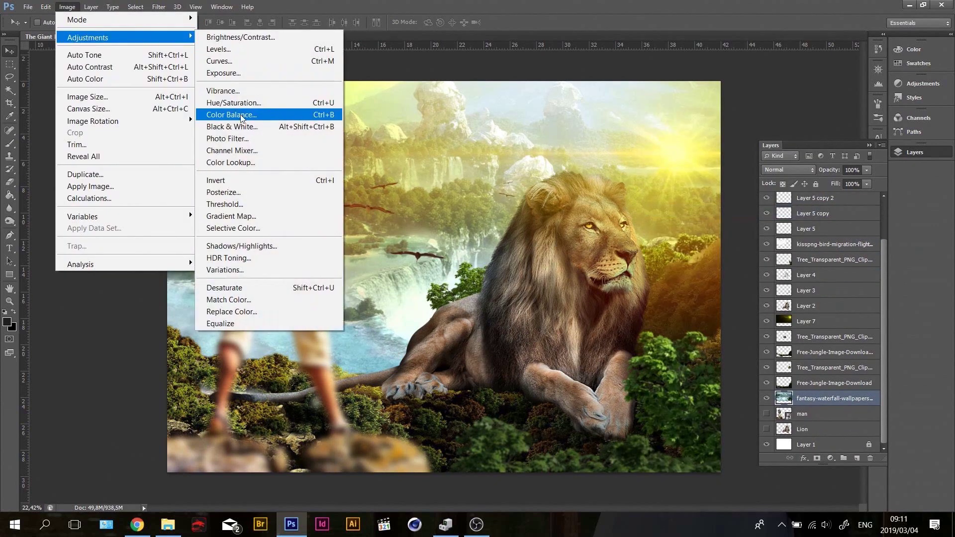
left_click(228, 30)
left_click(158, 7)
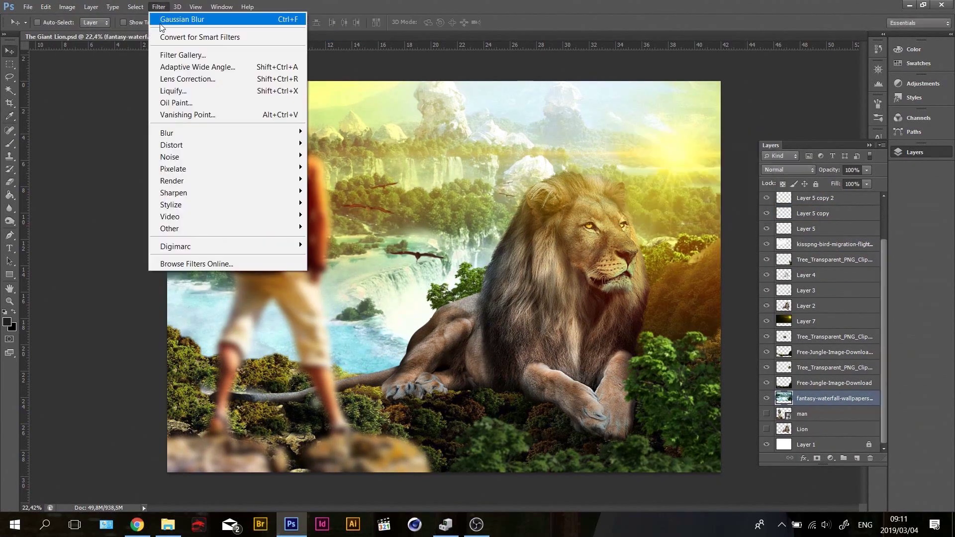
left_click(199, 18)
left_click(862, 222)
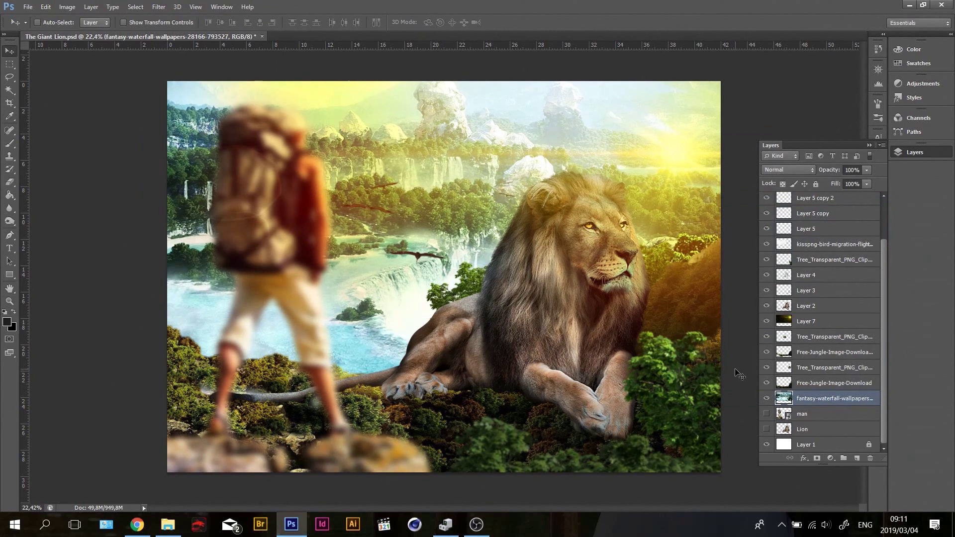
left_click_drag(720, 116, 726, 133)
mouse_move(806, 369)
left_mouse_down()
mouse_move(798, 402)
mouse_move(761, 216)
left_mouse_up()
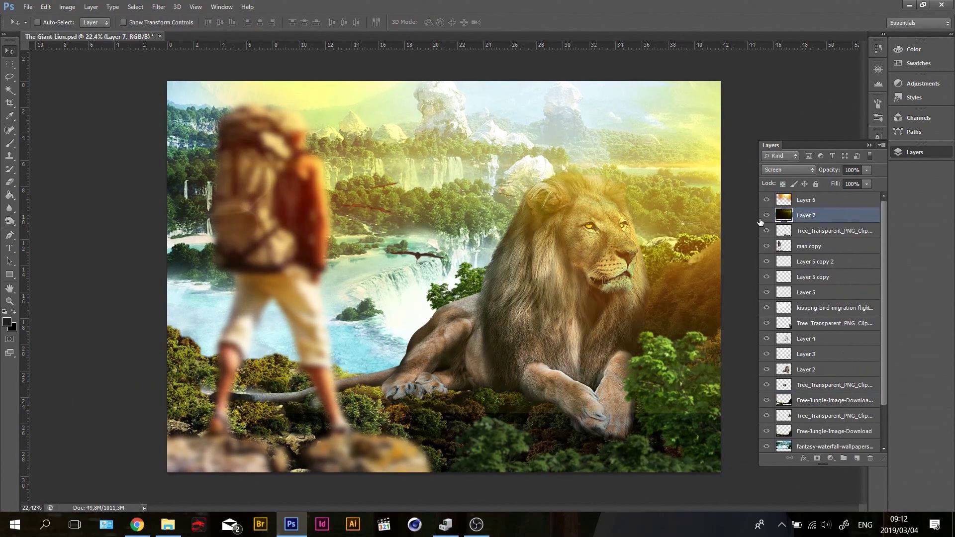
Fade the glow diagonally with a gradient, erase part of it, and reposition the orange flare.
key("g")
mouse_move(20, 52)
left_mouse_down()
mouse_move(503, 381)
mouse_move(611, 298)
left_mouse_up()
key("v")
key("e")
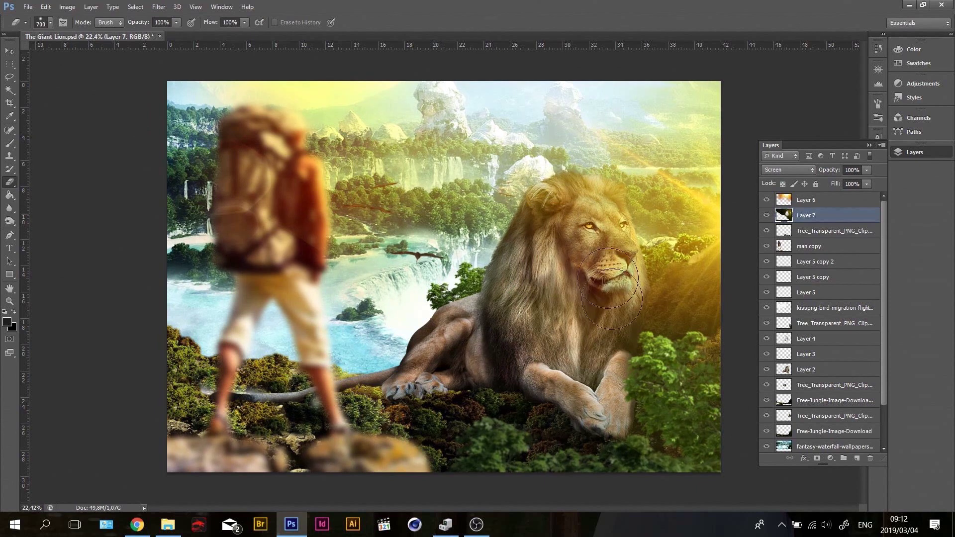
key("v")
key("alt+bracketright")
mouse_move(245, 134)
left_mouse_down()
mouse_move(399, 148)
mouse_move(621, 259)
left_mouse_up()
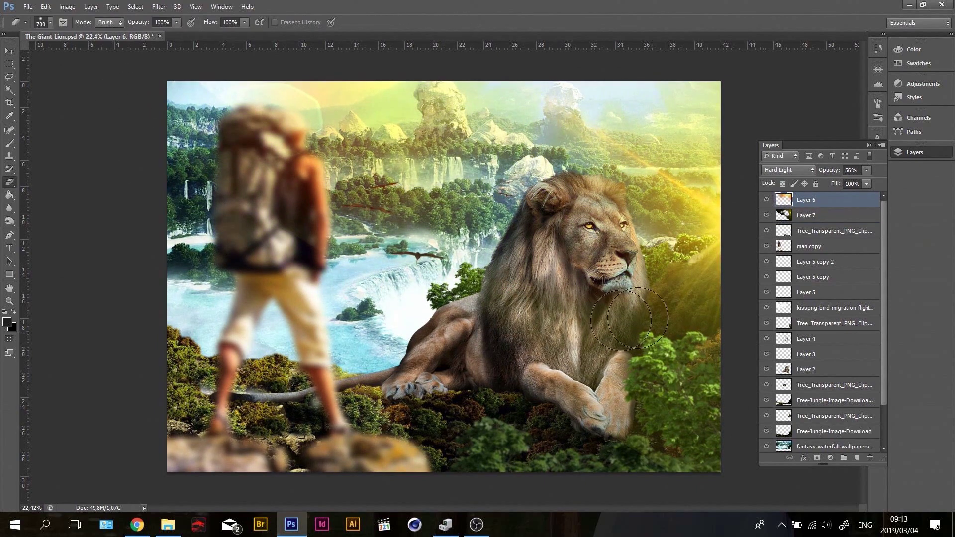
Transform the hiker up and right on his rock, then stamp all visible layers into a new layer.
left_click(820, 246)
left_click_drag(343, 318, 328, 336)
key("ctrl+t")
left_click_drag(295, 247, 348, 186)
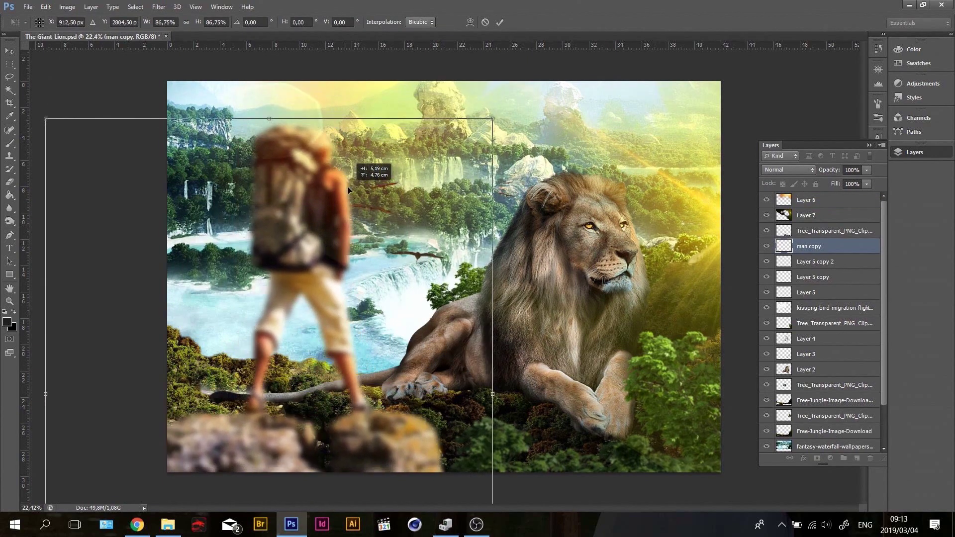
key("Return")
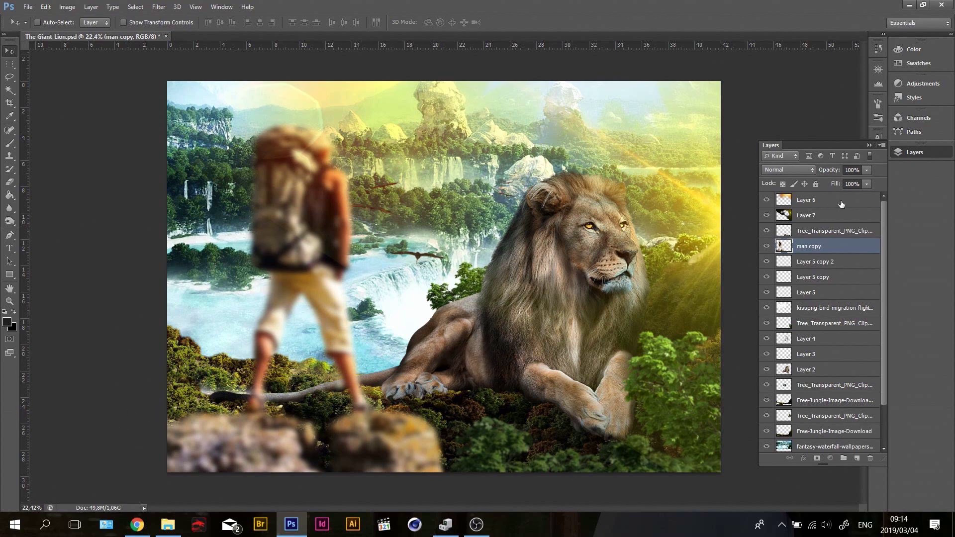
key("ctrl+alt+shift+e")
left_click(67, 7)
Apply Exposure 0.05, Offset 0.0081 and Gamma 0.90 to the merged layer.
left_click(228, 68)
left_click_drag(754, 142, 750, 142)
left_click_drag(748, 163, 751, 183)
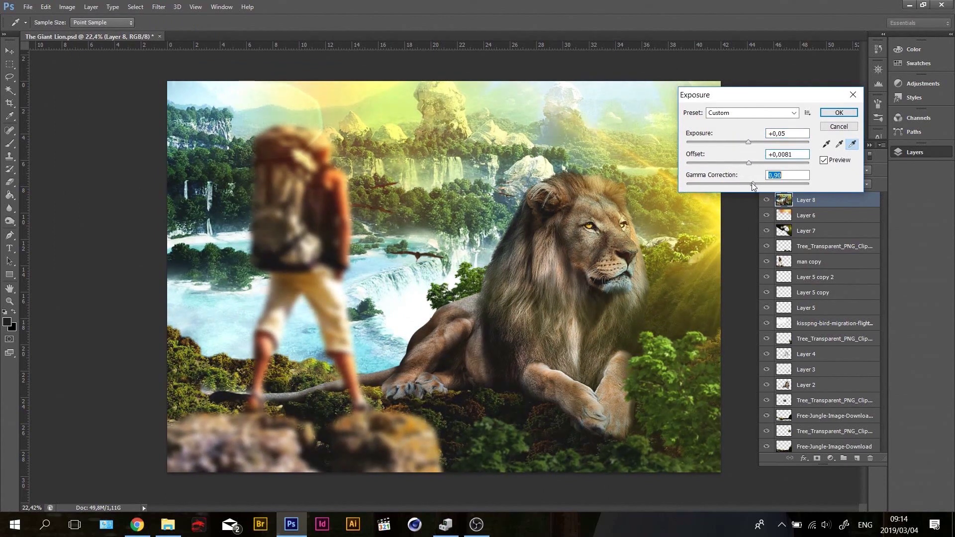
key("Return")
Paint white over the lion's mane and the sunlit bushes to the right, then save.
key("b")
key("x")
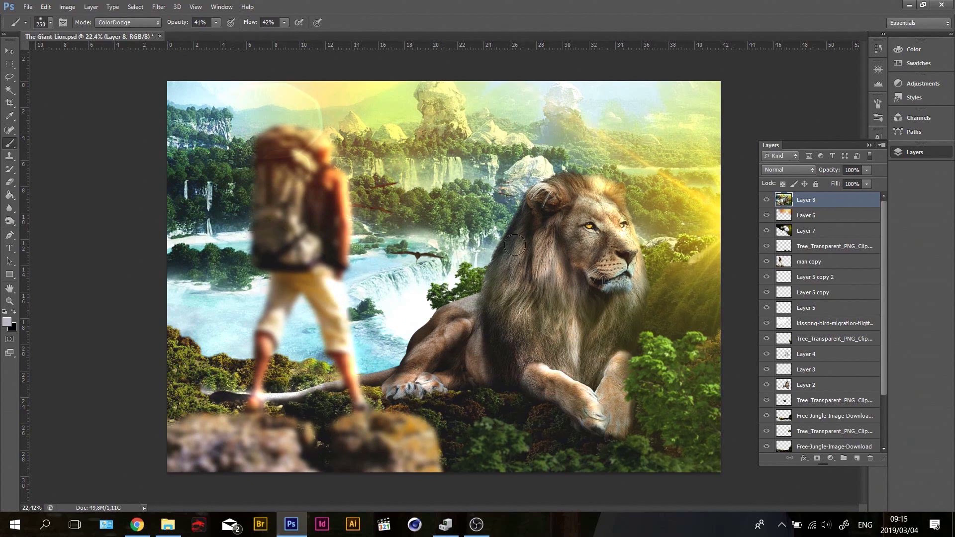
left_click_drag(544, 244, 553, 342)
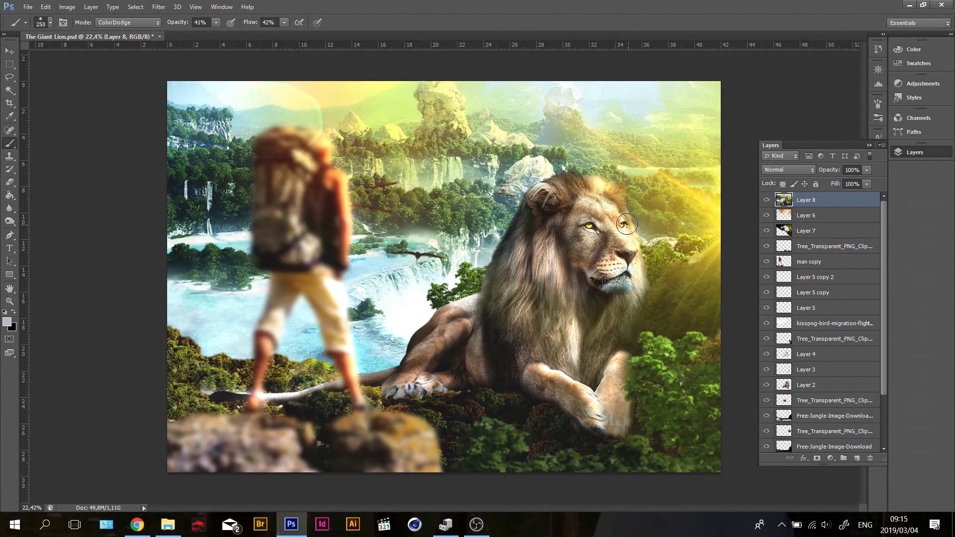
left_click_drag(579, 181, 565, 252)
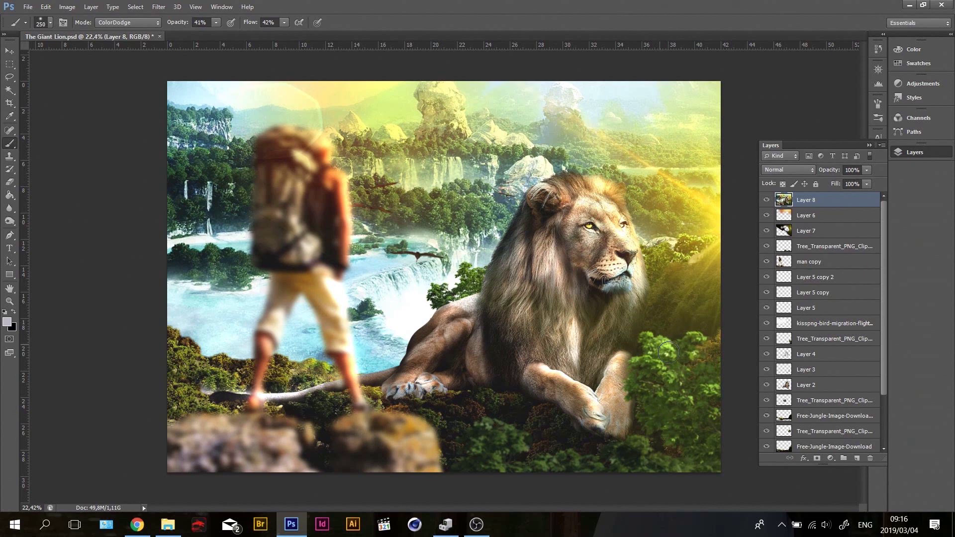
left_click_drag(668, 352, 686, 264)
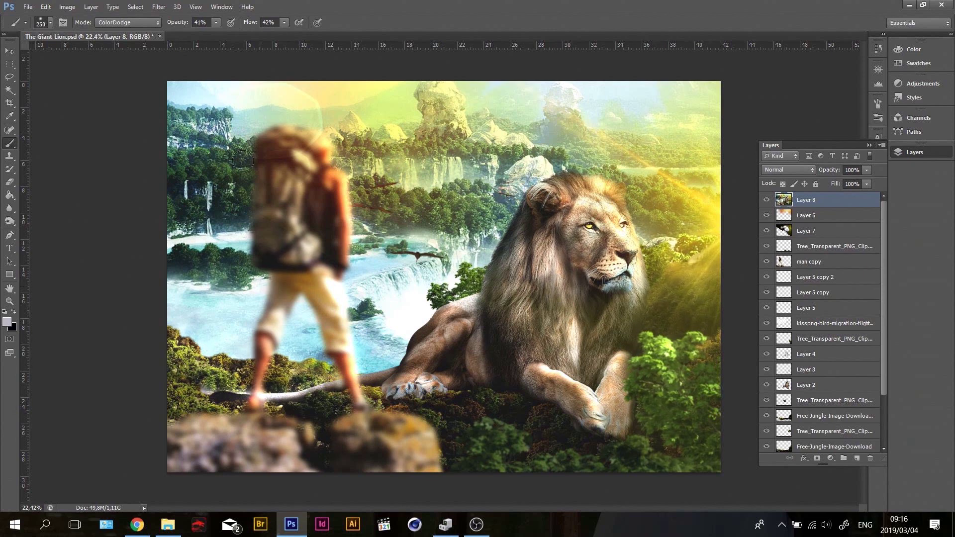
key("v")
key("ctrl+s")
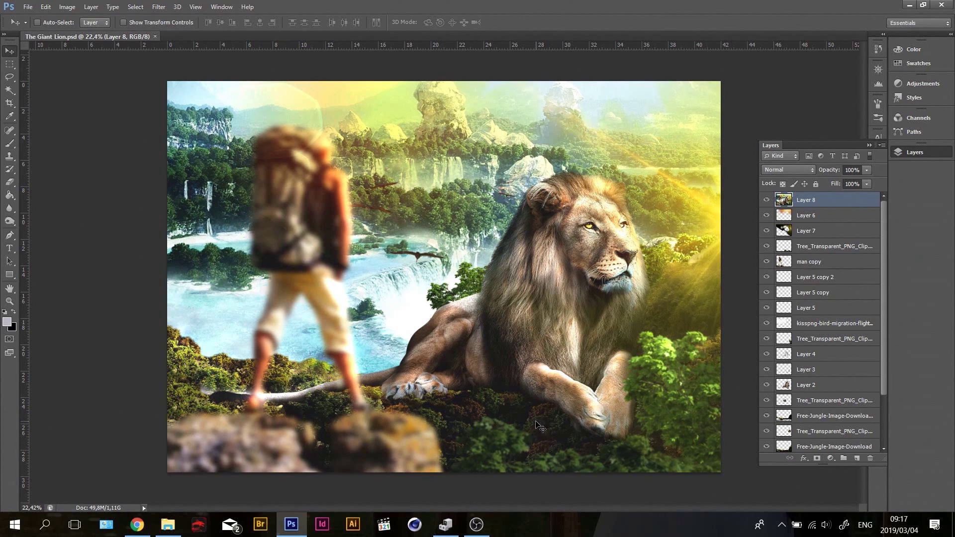
Add a new layer and paint a black shading stroke across the top.
left_click(856, 458)
key("b")
key("d")
left_click(128, 22)
key("Escape")
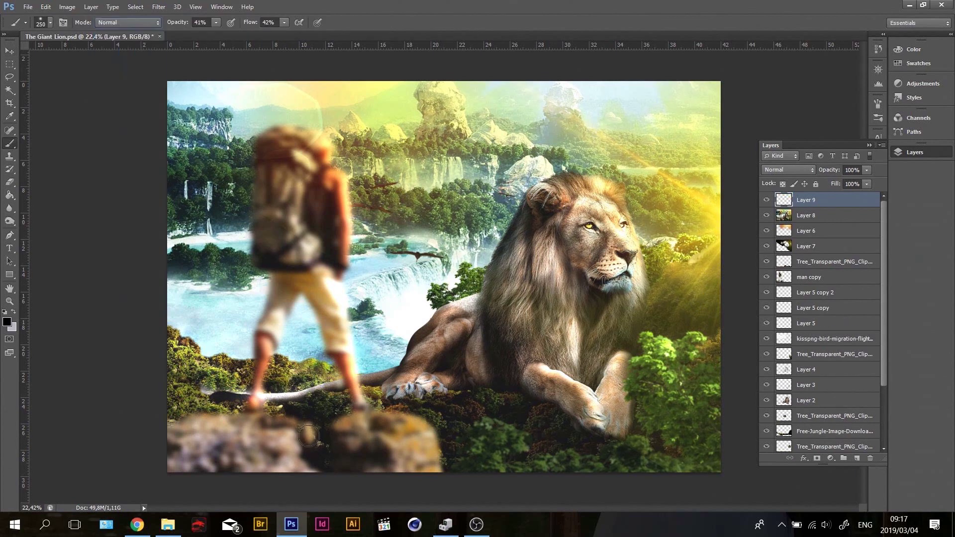
left_click_drag(283, 432, 601, 493)
key("ctrl+z")
left_click_drag(179, 99, 874, 87)
Set Layer 9 to Multiply and darken the left edge, bottom-left corner and right edge.
left_click(788, 170)
left_click(777, 228)
left_click_drag(204, 95, 204, 458)
left_click_drag(149, 100, 174, 437)
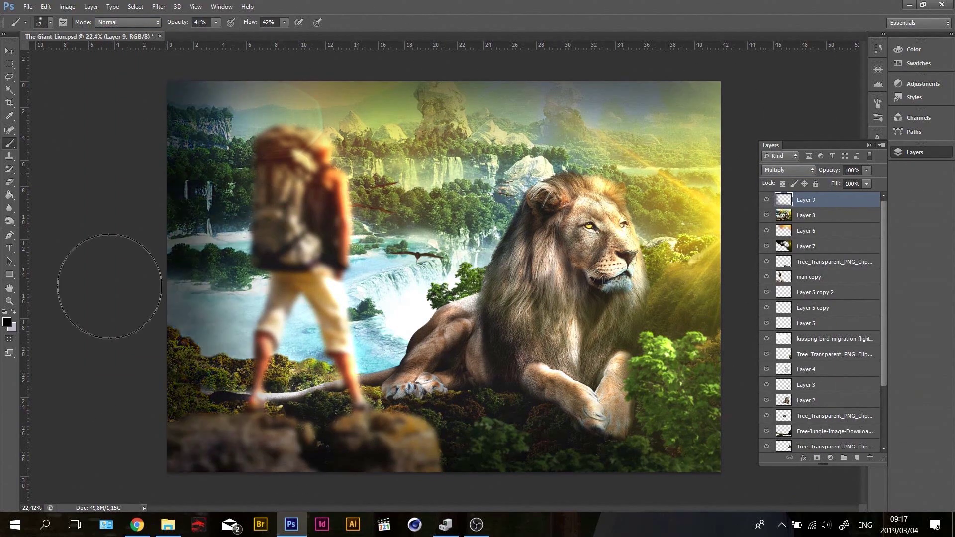
left_click_drag(199, 149, 283, 445)
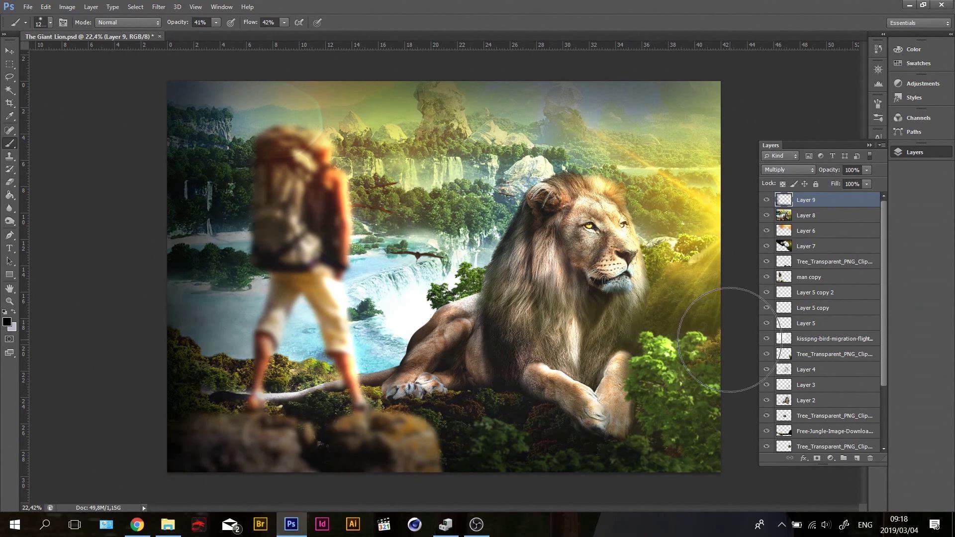
Set Layer 9 to 65% opacity with Normal blending and erase the shading from the top sky.
key("v")
key("6")
key("5")
left_click(798, 171)
left_click(775, 261)
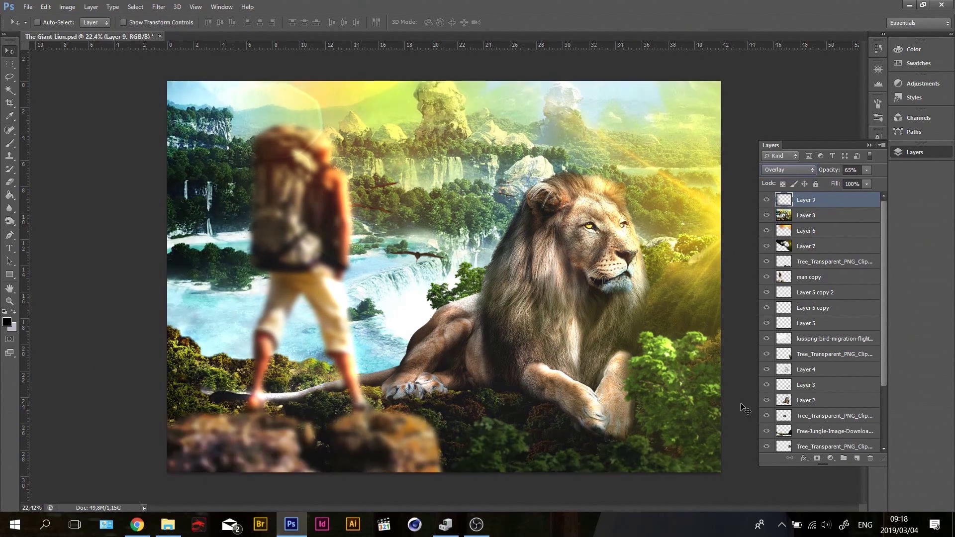
key("Up")
key("Up")
key("Up")
key("Up")
key("Up")
key("Up")
key("Up")
key("Up")
key("Up")
key("Up")
key("Up")
key("Up")
key("shift+alt+n")
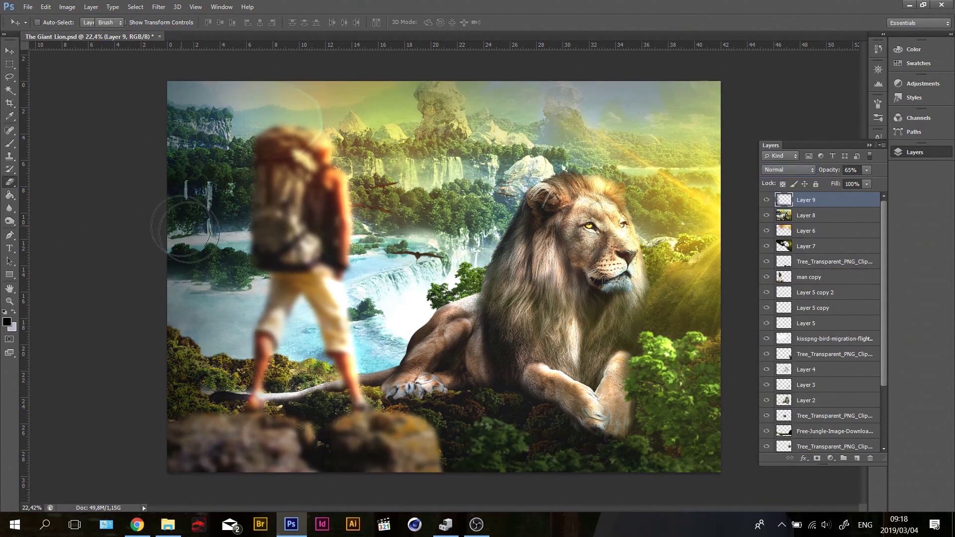
key("e")
left_click_drag(642, 110, 174, 110)
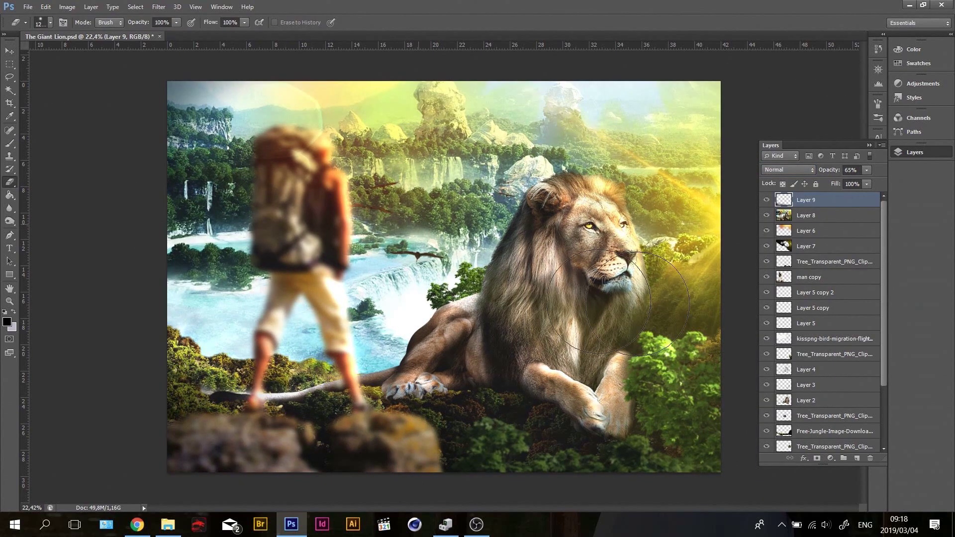
Add the text 'Disney's' in the Disney script font above the lion.
key("v")
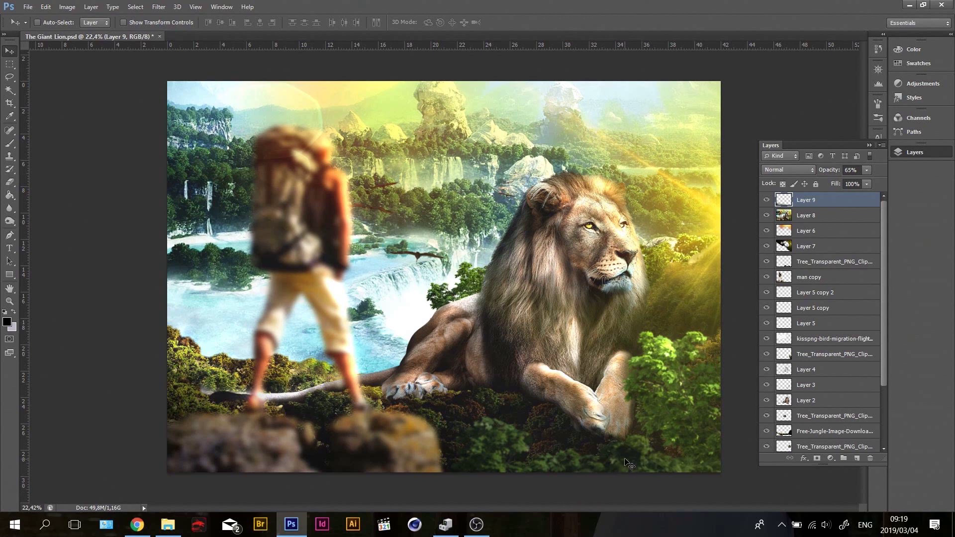
left_click(9, 249)
left_click(417, 135)
type("Disney's")
key("ctrl+a")
left_click(69, 21)
key("Return")
left_click(9, 50)
left_click_drag(557, 115, 504, 131)
Duplicate it, retype the copy as 'The giant lioN', and shrink it under Disney's.
key("ctrl+j")
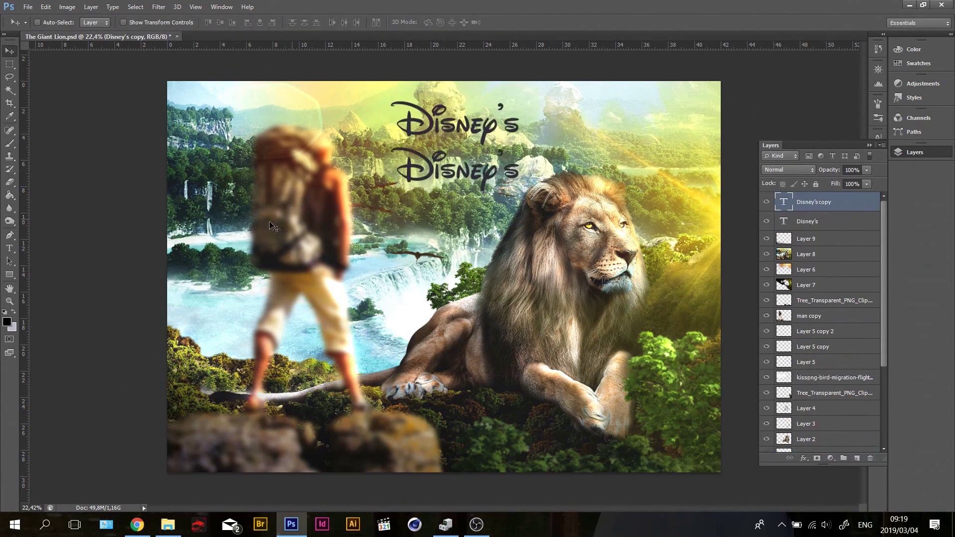
key("t")
key("ctrl+a")
type("The giant lioN")
key("ctrl+Return")
key("v")
key("ctrl+t")
left_click_drag(713, 148, 563, 156)
key("Return")
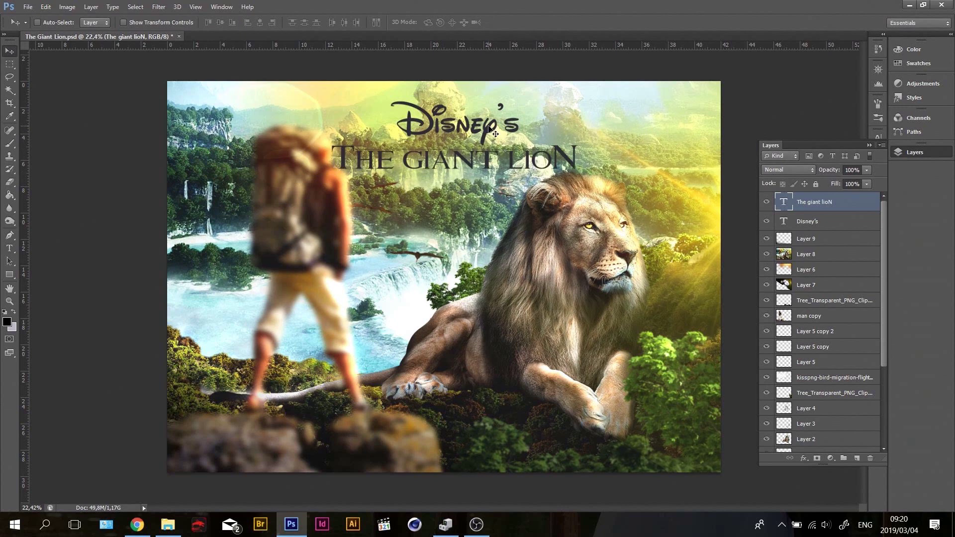
Give 'Disney's' a yellow Color Overlay and a Bevel & Emboss with smaller size.
left_click(815, 221)
double_click(850, 221)
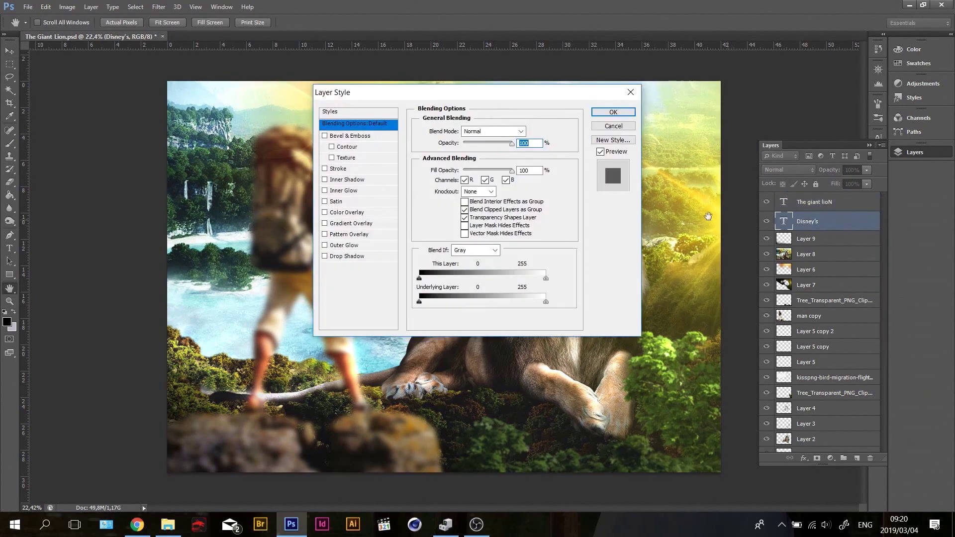
left_click(599, 337)
left_click(773, 404)
left_click(871, 292)
left_click(603, 261)
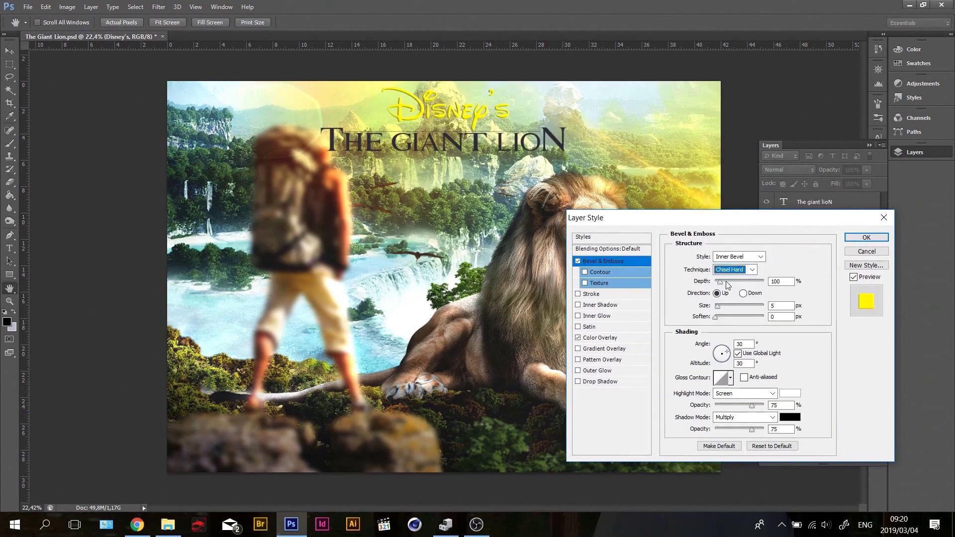
left_click_drag(751, 429, 740, 428)
scroll(750, 271, "up", 2)
left_click_drag(746, 306, 720, 306)
left_click_drag(736, 428, 742, 429)
left_click(865, 238)
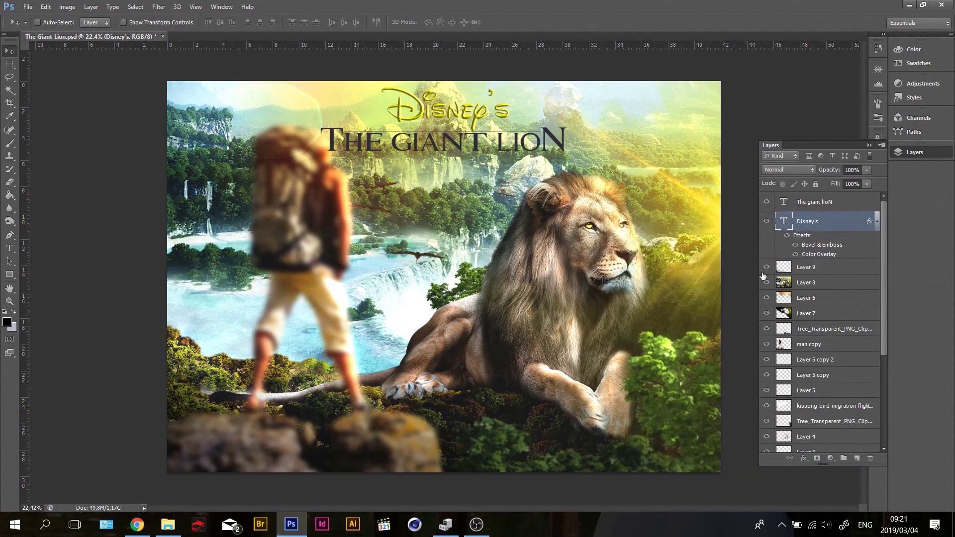
Give the title a yellow-green Color Overlay and a minimum-size Bevel & Emboss.
double_click(850, 201)
left_click(790, 256)
left_click(863, 290)
left_click(578, 260)
left_click_drag(755, 305, 711, 308)
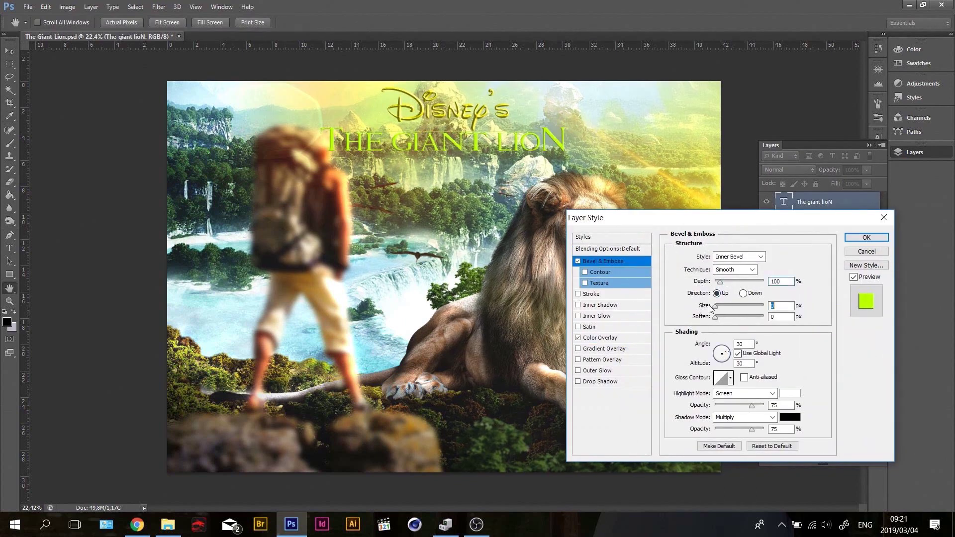
left_click(625, 381)
Enlarge the title and move both title lines to the bottom of the poster.
key("Return")
key("ctrl+t")
left_click_drag(564, 154, 614, 167)
key("Return")
left_click(807, 249, "shift")
left_click_drag(492, 125, 492, 419)
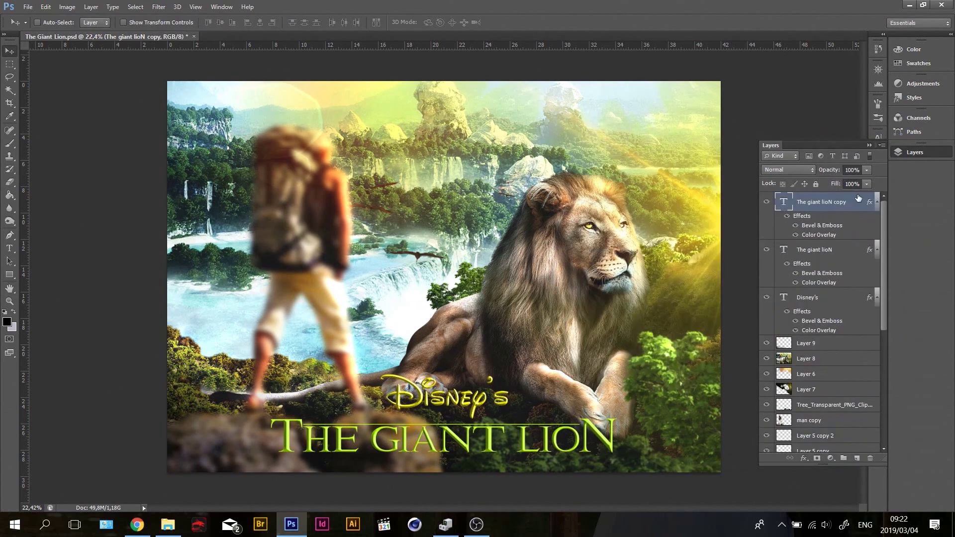
Rasterize the title copy, apply Motion Blur, and lower its opacity.
right_click(845, 248)
left_click(747, 202)
left_click(159, 6)
left_click(386, 241)
left_click(793, 100)
left_click_drag(866, 170, 834, 181)
Add a Drop Shadow to the title and delete 'The' from its text.
double_click(845, 248)
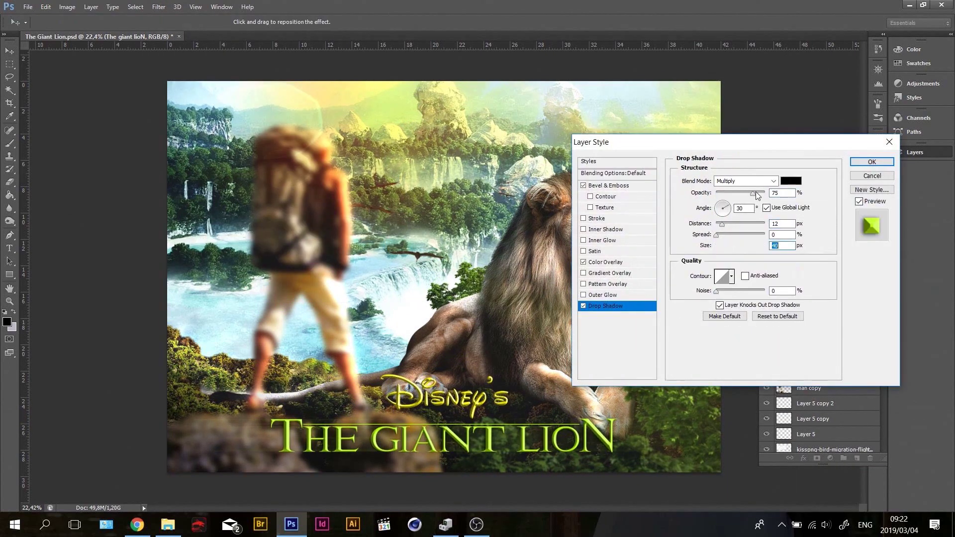
left_click(868, 164)
key("t")
double_click(298, 436)
key("BackSpace")
Realign the blurred copy, move the whole title to the bottom right, and save.
left_click(797, 257)
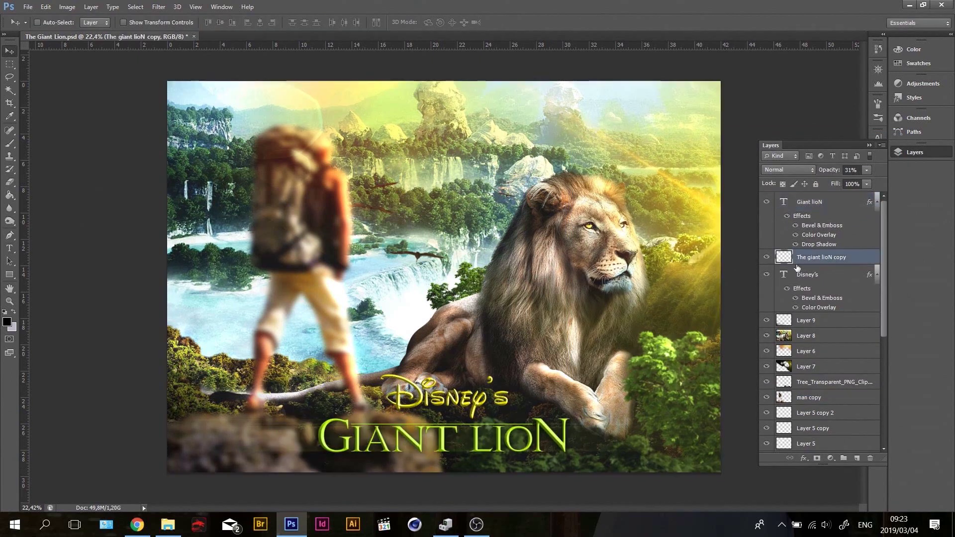
left_click_drag(333, 424, 357, 429)
left_click(845, 202, "ctrl")
left_click(825, 275, "shift")
left_click_drag(427, 430, 562, 436)
key("ctrl+s")
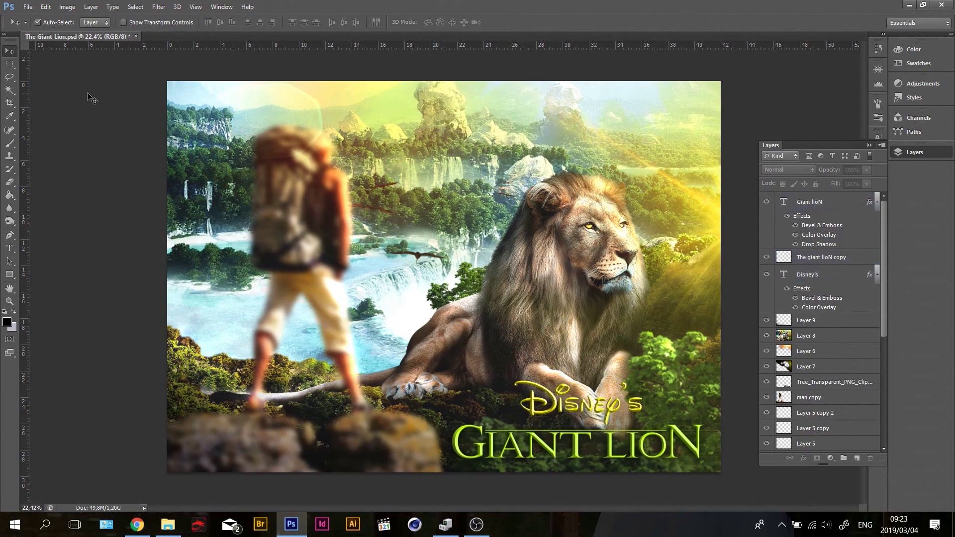
On a new layer, brush 'THIS', 'DUDE' and 'DRAWS' in black across the sky.
key("ctrl+shift+alt+n")
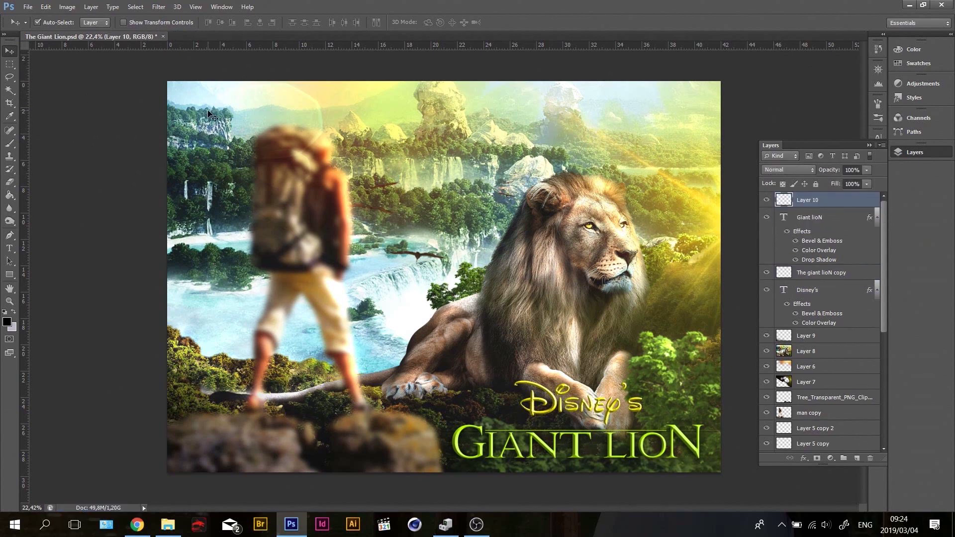
key("b")
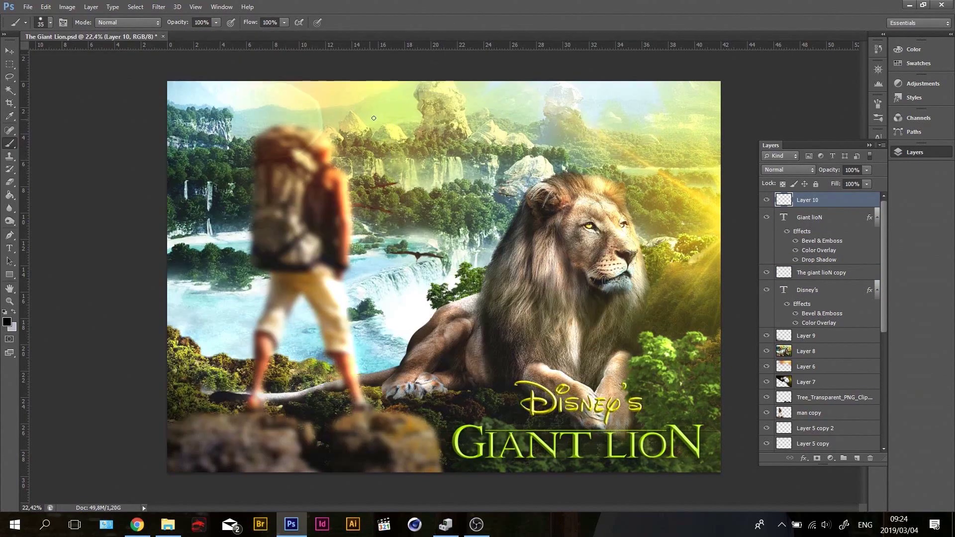
left_click_drag(378, 160, 422, 149)
left_click_drag(408, 199, 460, 213)
left_click_drag(460, 149, 556, 159)
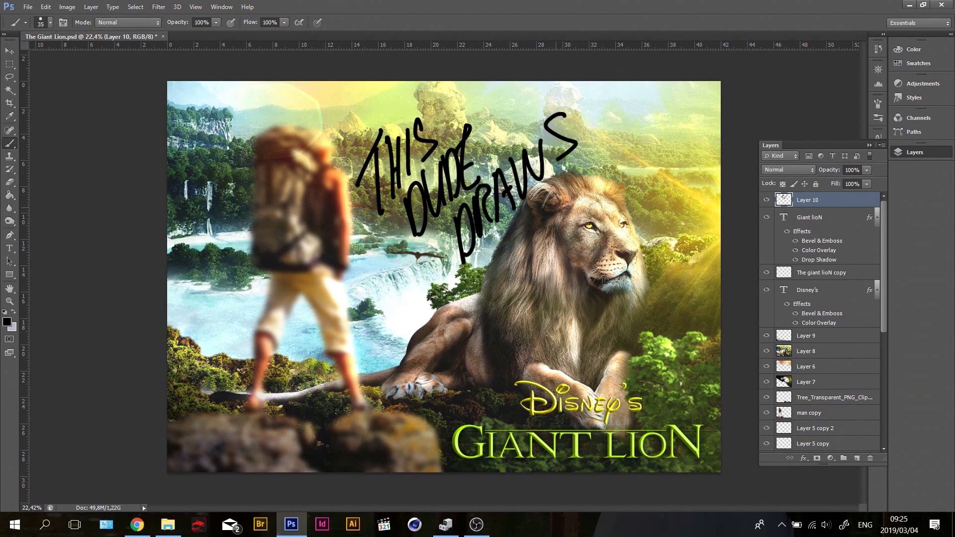